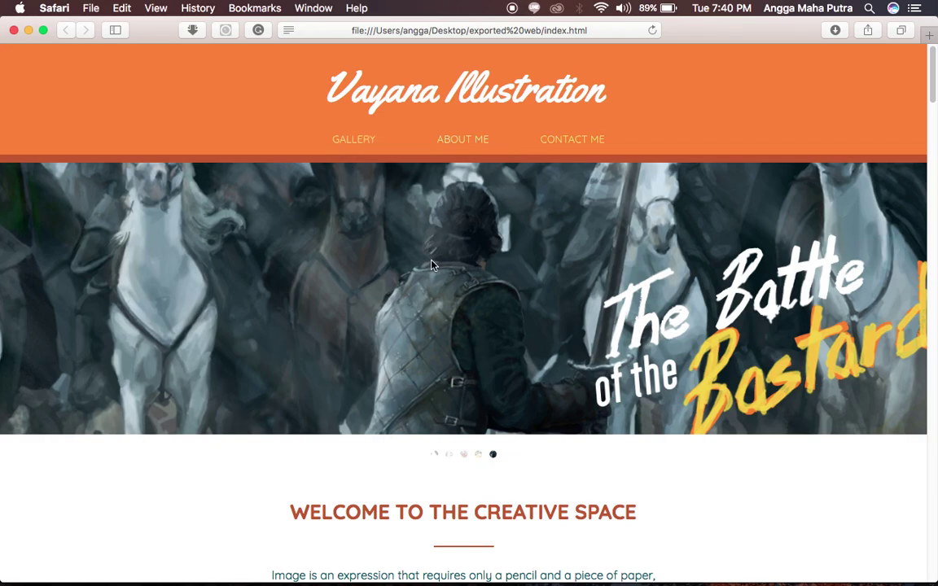
# Scroll through the local Vayana Illustration index.html preview, then switch to Finder's exported web folder.
pyautogui.scroll(-5, 432, 264)
pyautogui.scroll(4, 432, 262)
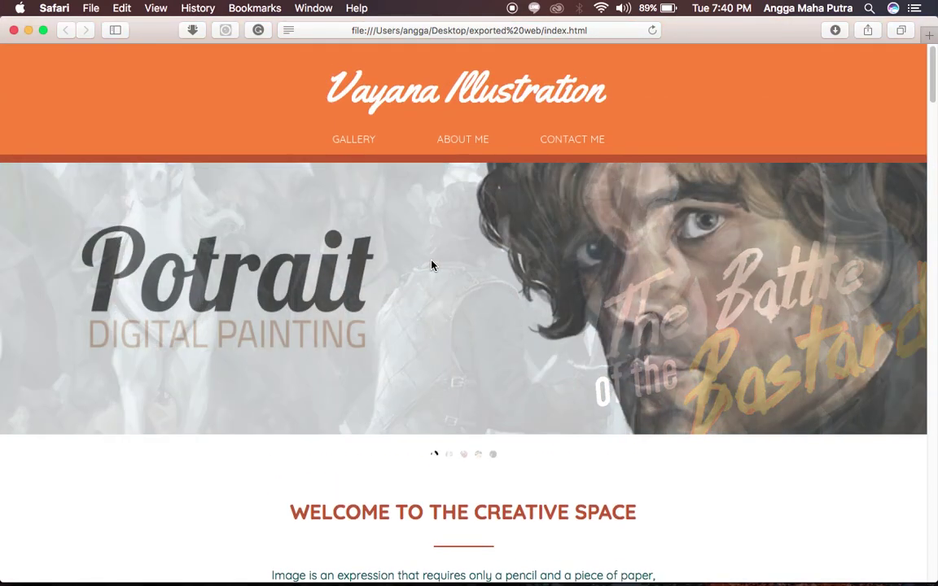
pyautogui.press('super+Tab')
pyautogui.press('super+Tab')
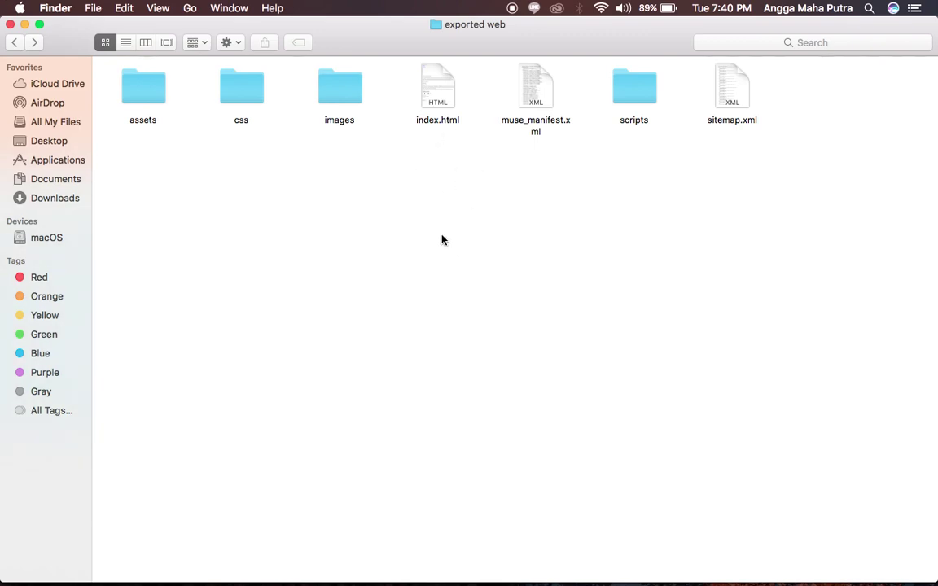
# Select index.html in the exported web folder, clear the selection, and switch to Opera.
pyautogui.click(431, 108)
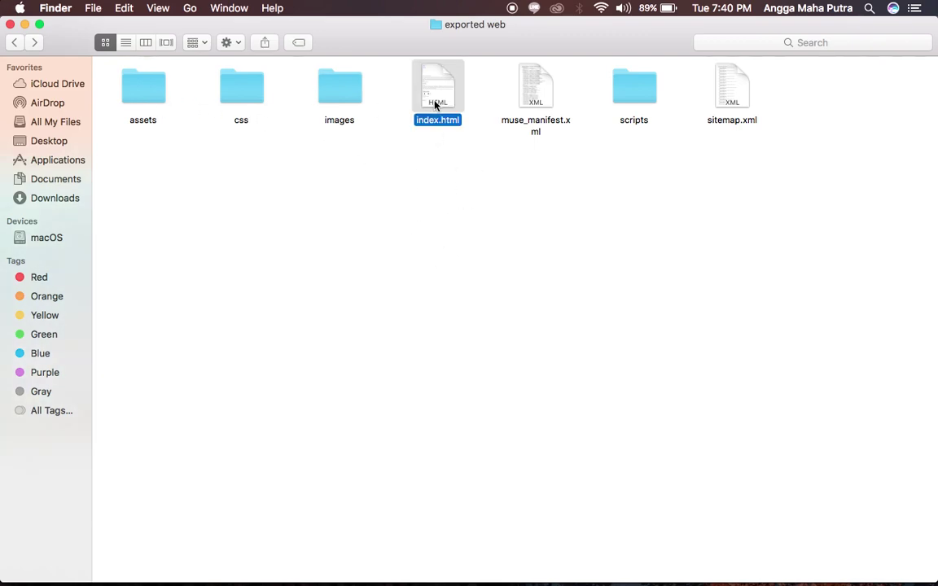
pyautogui.click(513, 236)
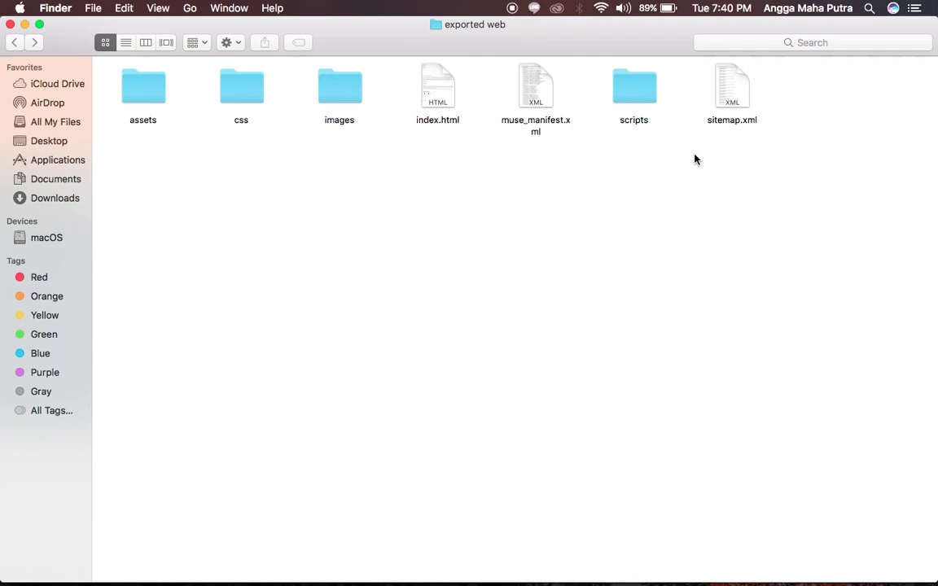
pyautogui.press('super+Tab')
pyautogui.press('super+Tab')
pyautogui.press('super+Tab')
pyautogui.press('super+Tab')
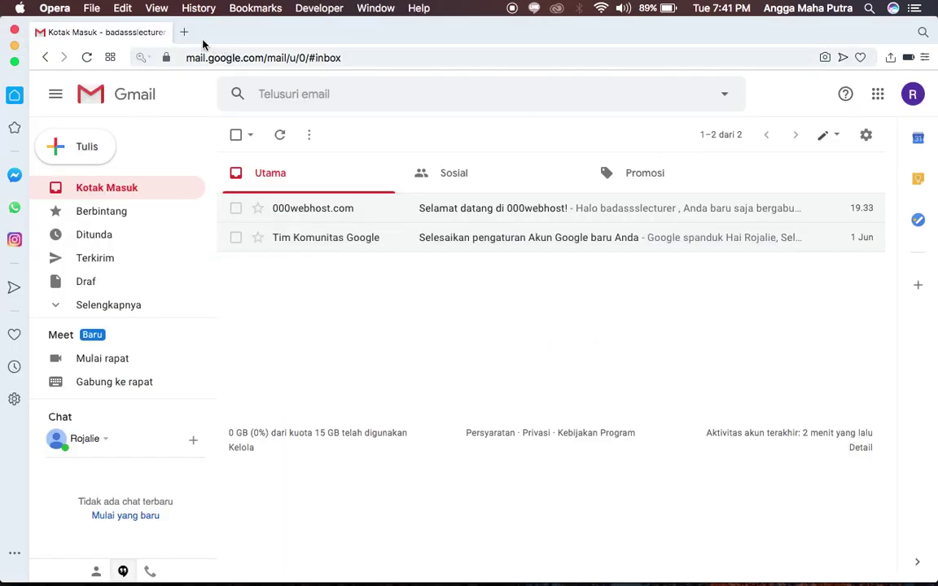
# In a new tab, search Google for '000webhost login' and open the login page result.
pyautogui.click(181, 34)
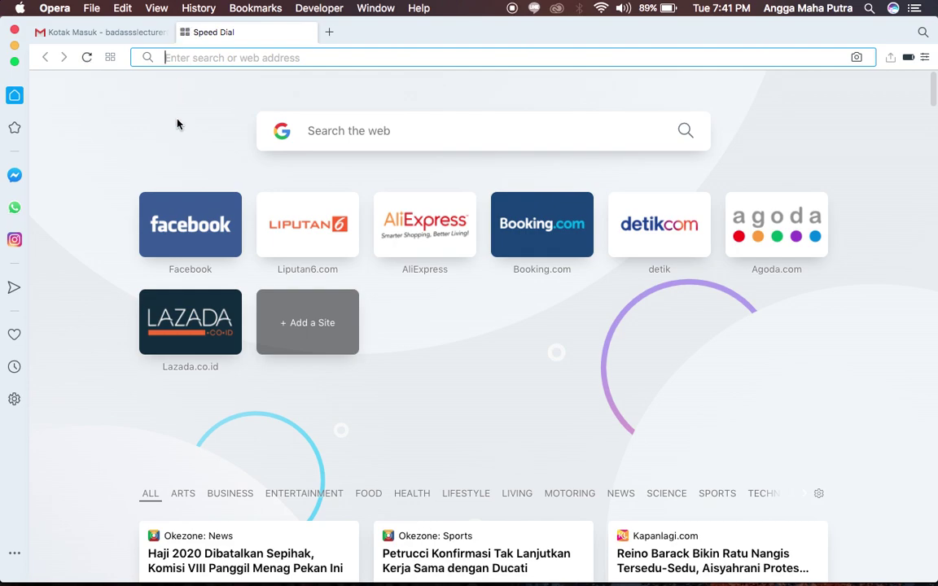
pyautogui.write('000')
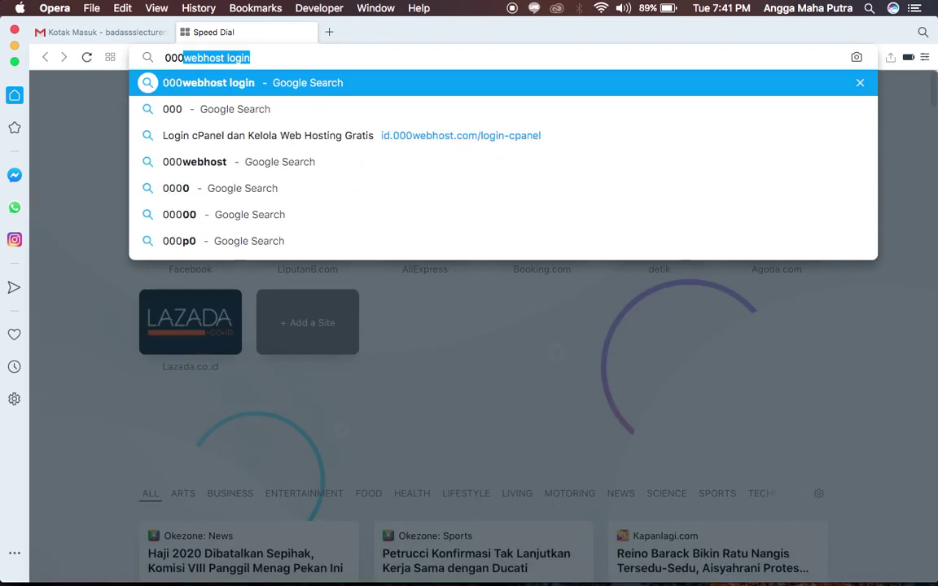
pyautogui.write('webhost')
pyautogui.press('BackSpace')
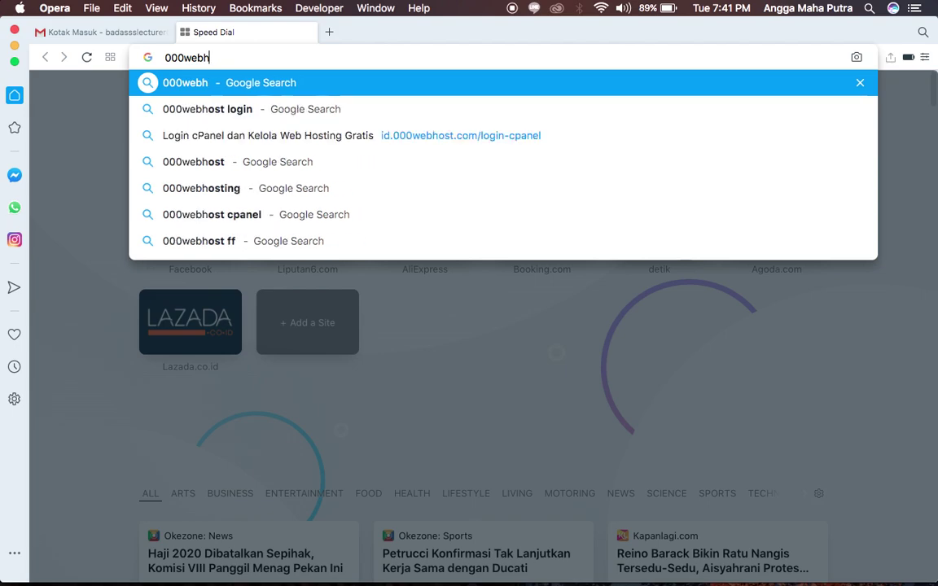
pyautogui.write('t logi')
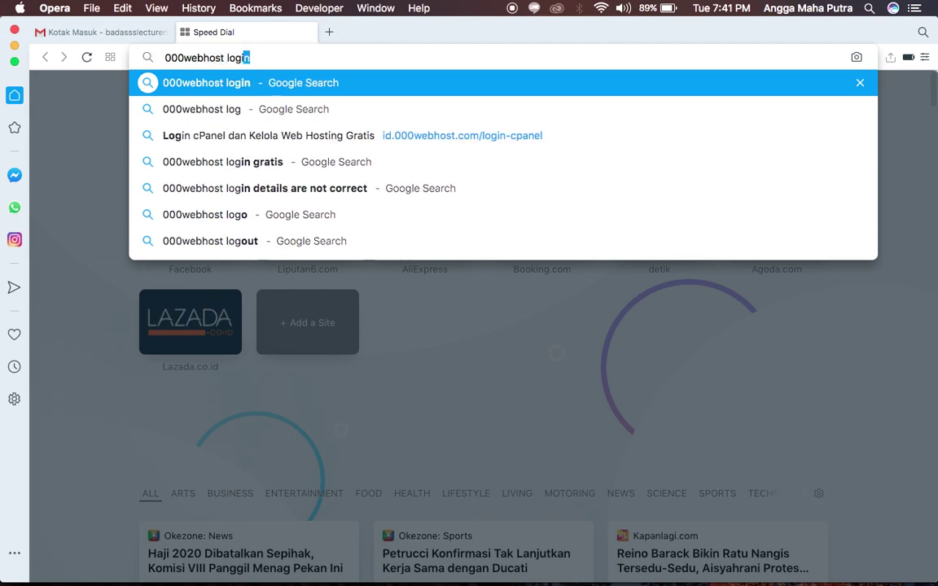
pyautogui.write('n')
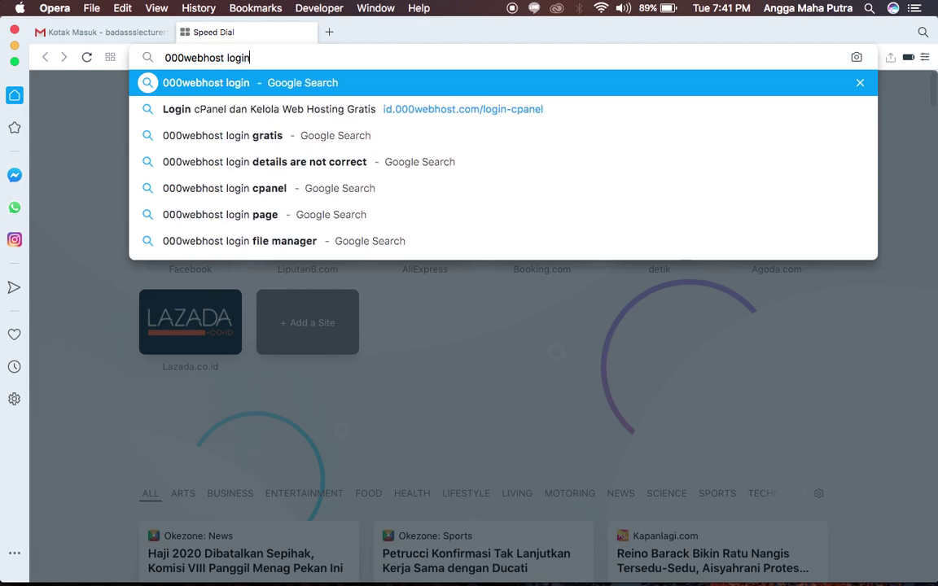
pyautogui.press('Return')
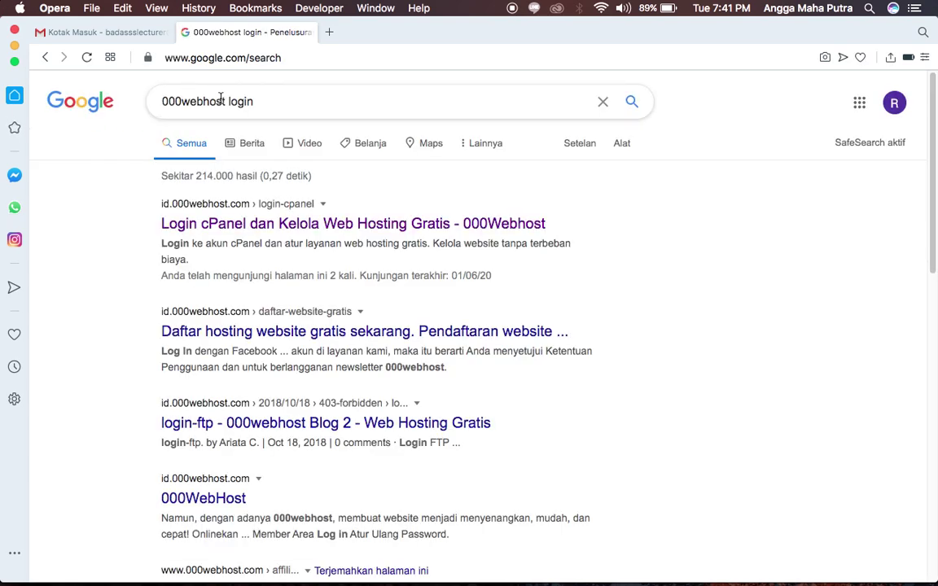
pyautogui.click(213, 225)
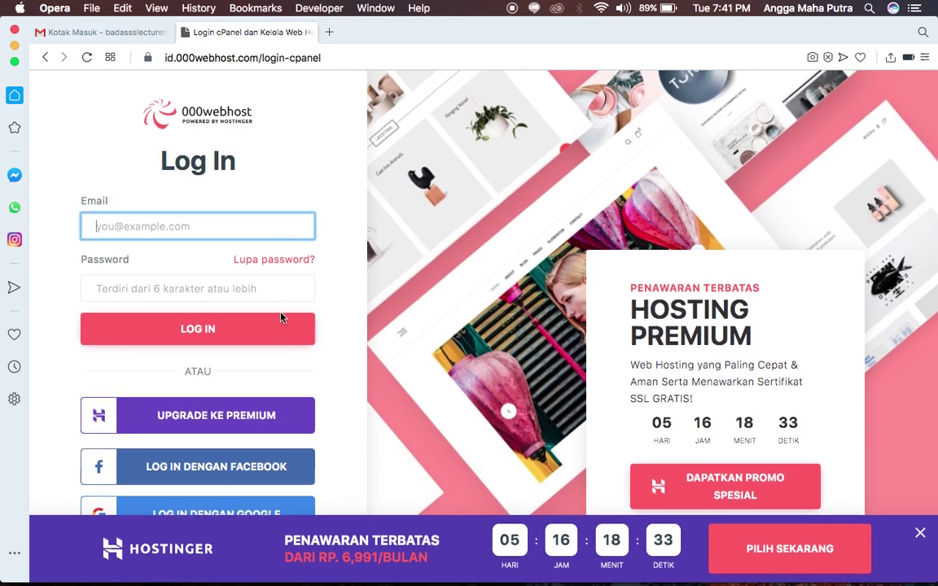
# Close the Hostinger banner, log in with Google, and view the Gmail inbox tab.
pyautogui.click(919, 535)
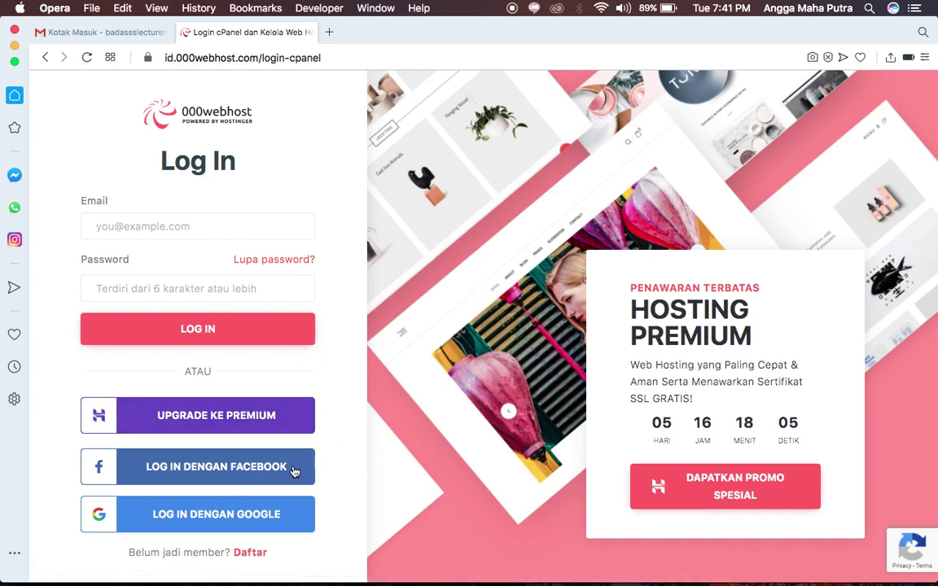
pyautogui.click(230, 519)
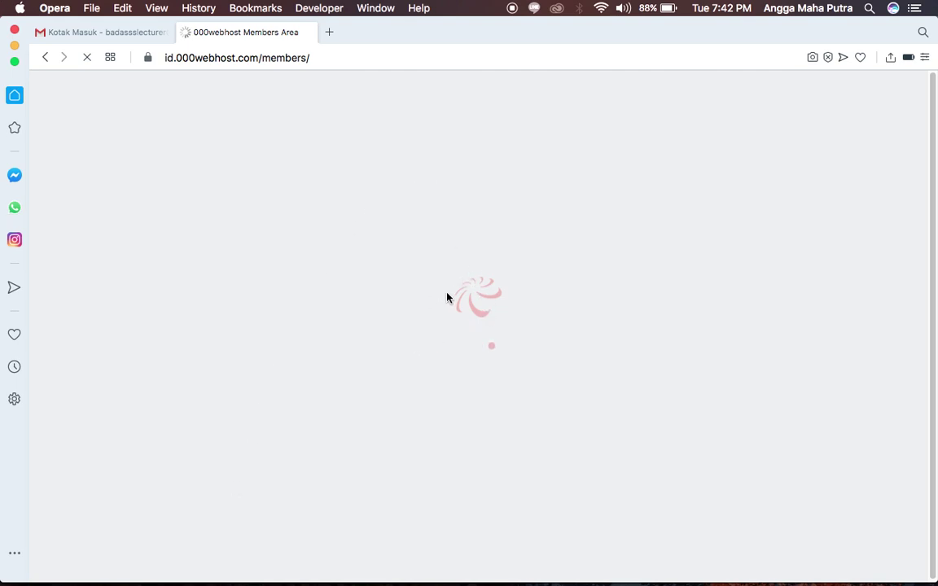
pyautogui.click(127, 37)
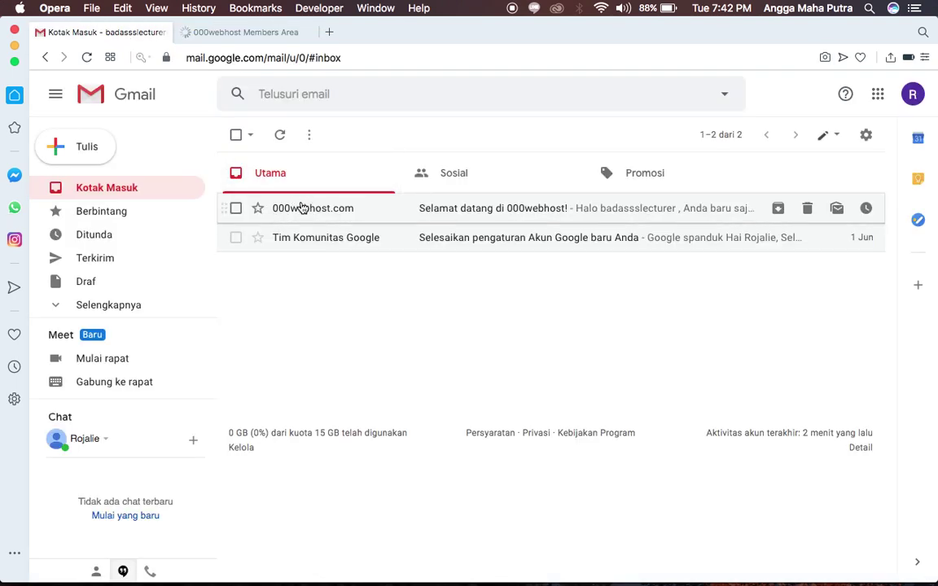
# Switch back to the 000webhost Members Area tab.
pyautogui.click(247, 36)
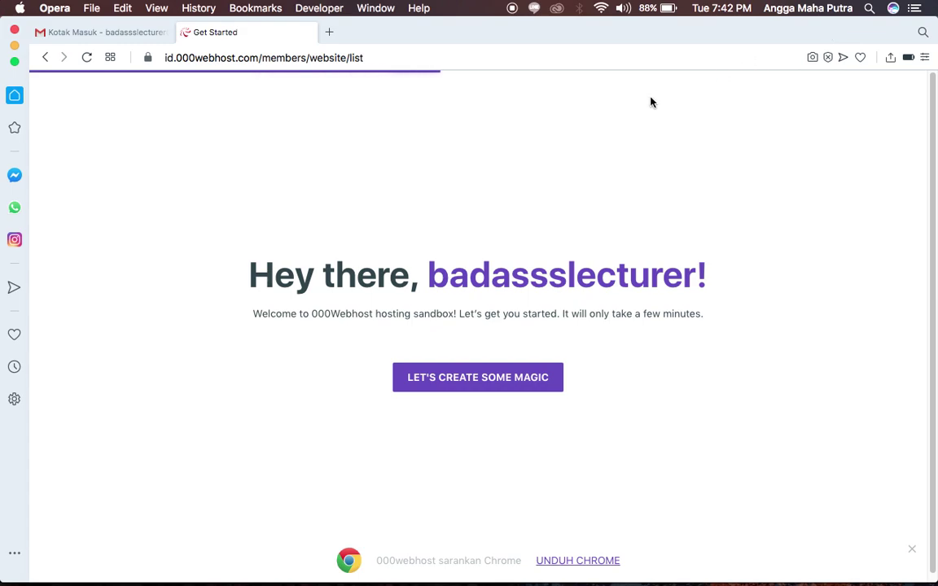
# Dismiss the Chrome banner, go to the panel, and skip the Chrome recommendation slide.
pyautogui.scroll(-1, 555, 212)
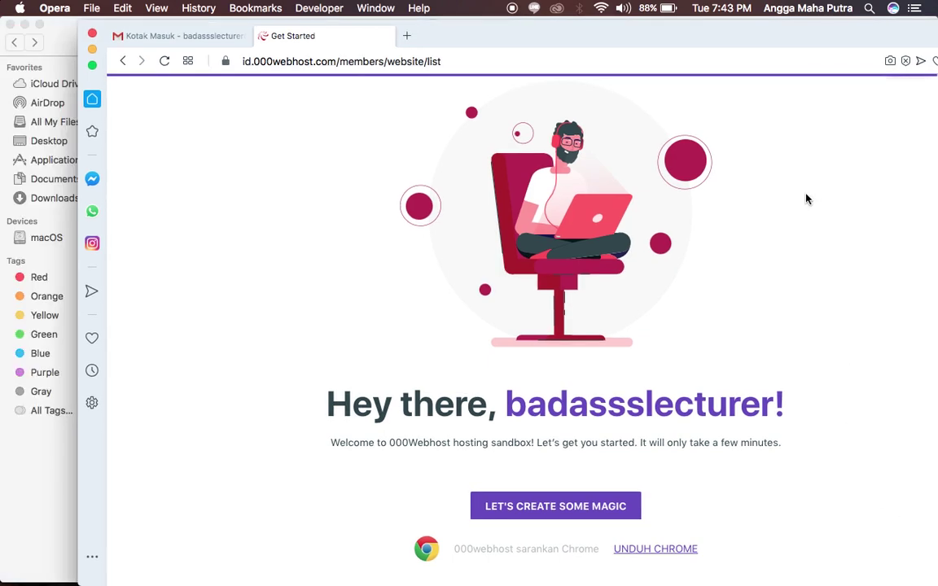
pyautogui.moveTo(678, 33); pyautogui.dragTo(592, 6)
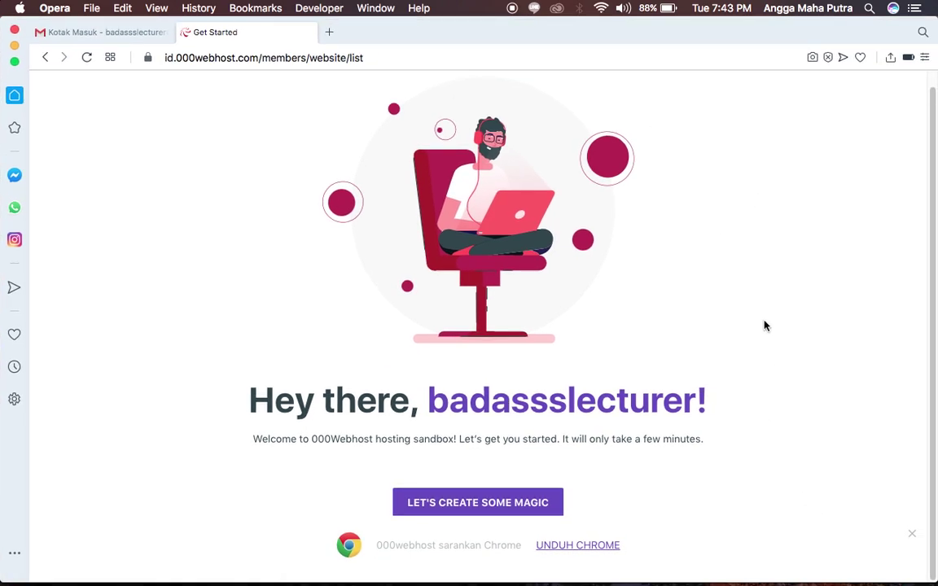
pyautogui.click(911, 533)
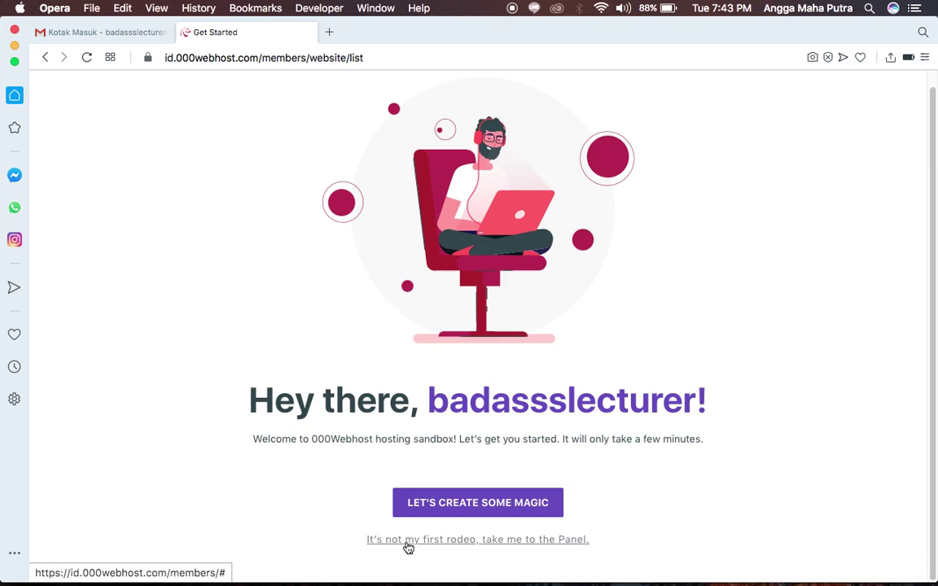
pyautogui.click(529, 540)
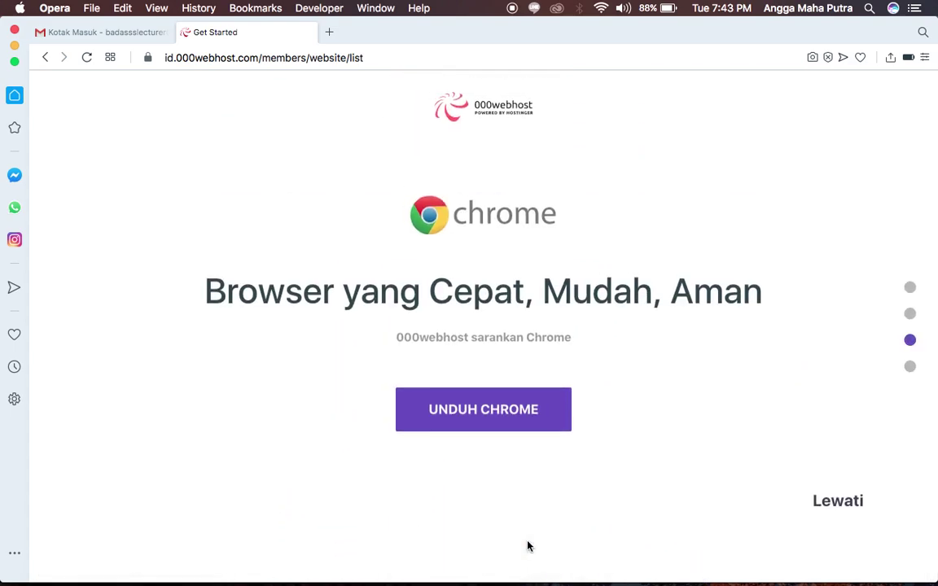
pyautogui.click(829, 507)
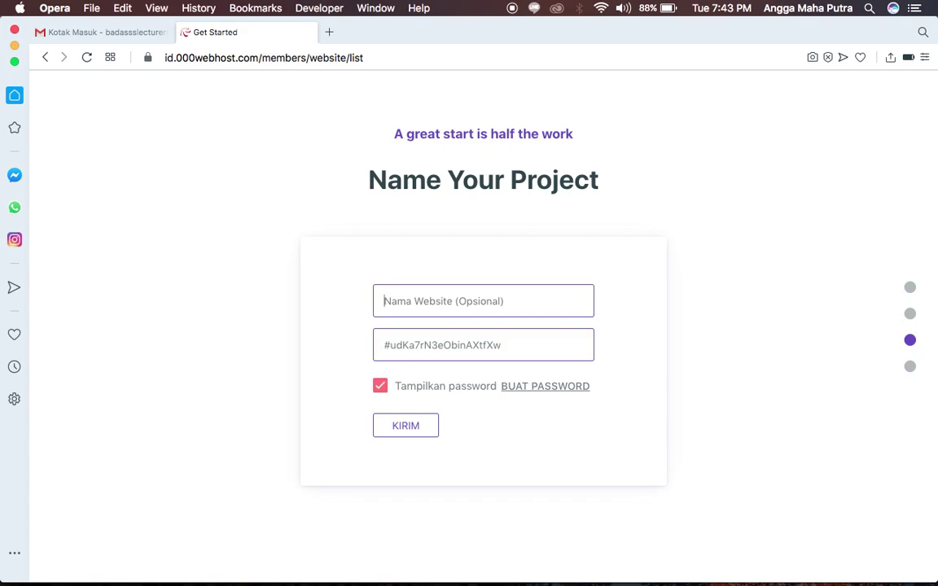
# Enter 'vayana' as the project name and type a longer password shown as plain text.
pyautogui.write('vayana')
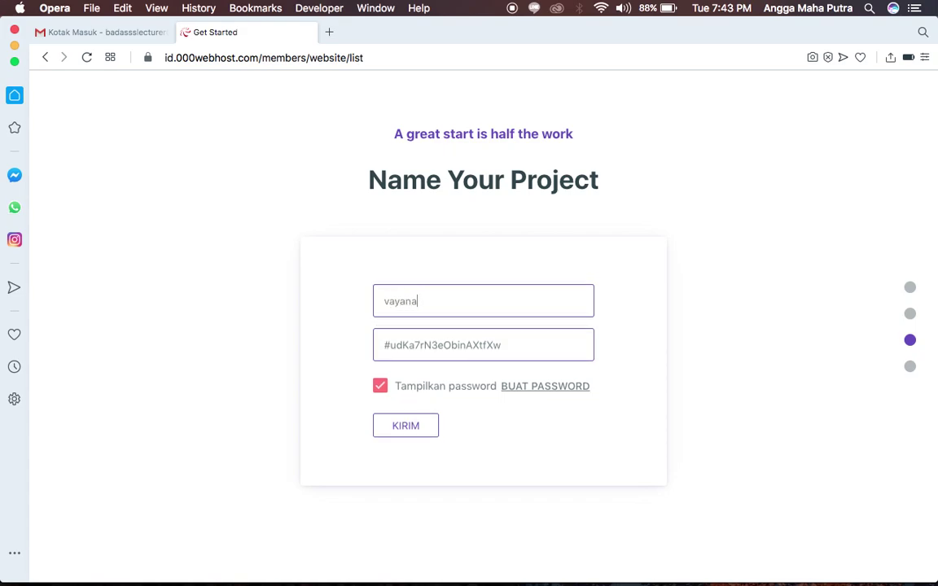
pyautogui.press('Tab')
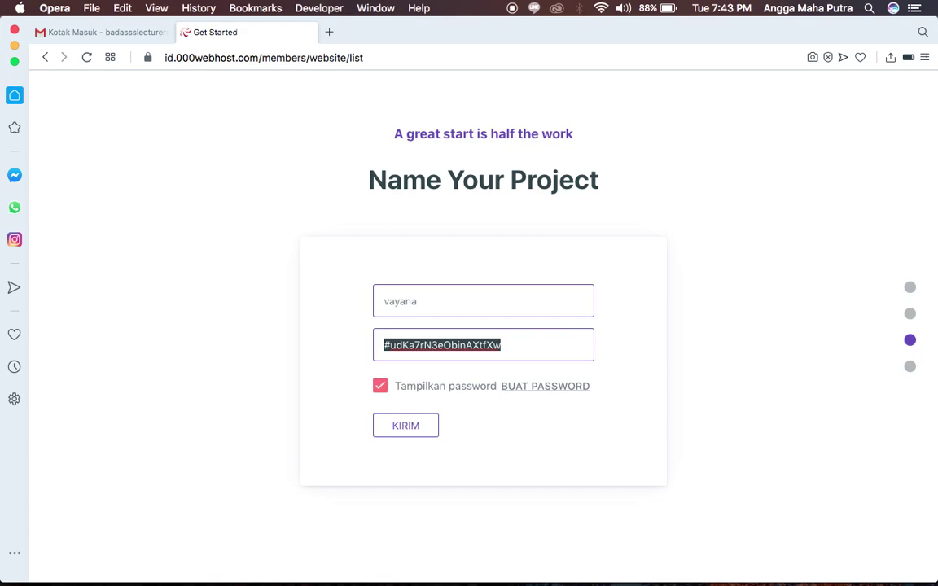
pyautogui.write('vayana')
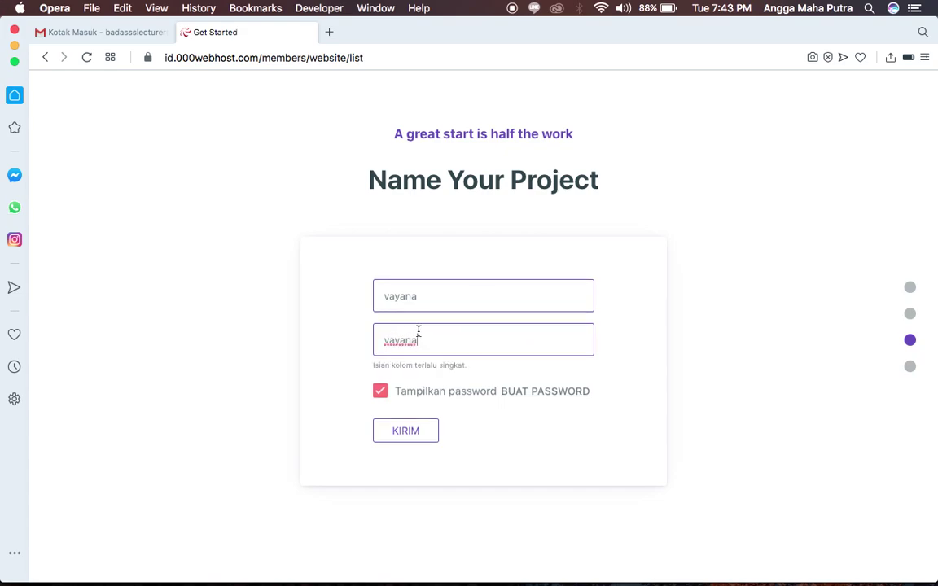
pyautogui.click(386, 394)
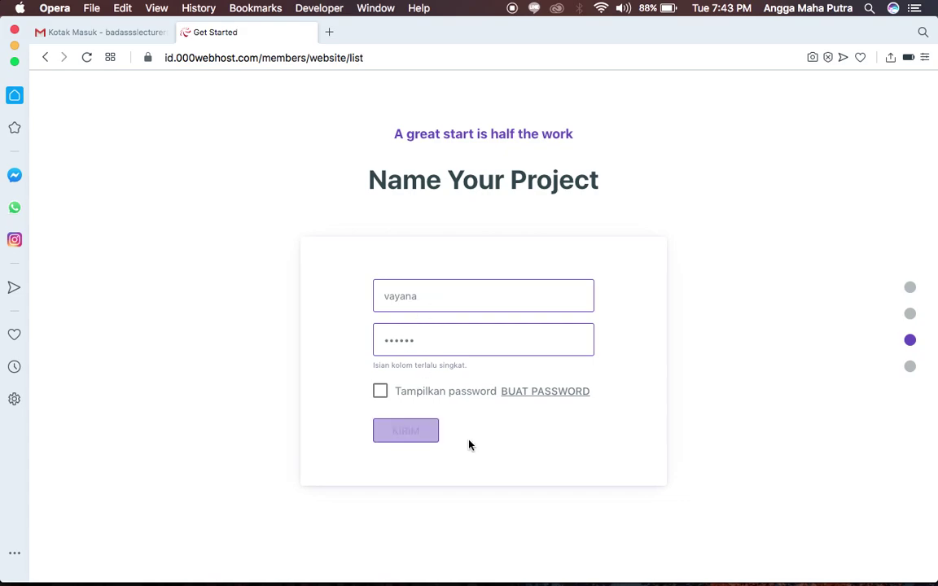
pyautogui.click(438, 344)
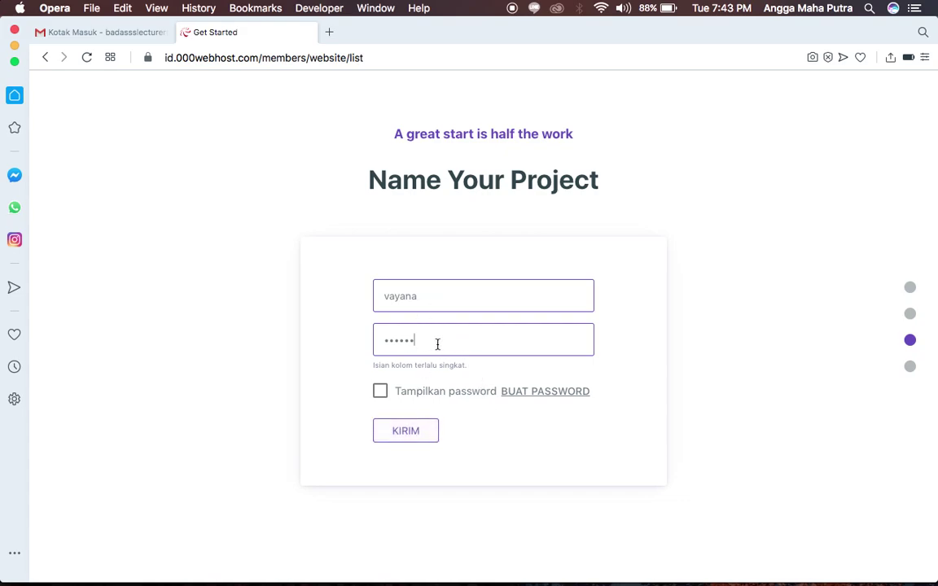
pyautogui.click(379, 391)
pyautogui.click(454, 350)
pyautogui.write('va')
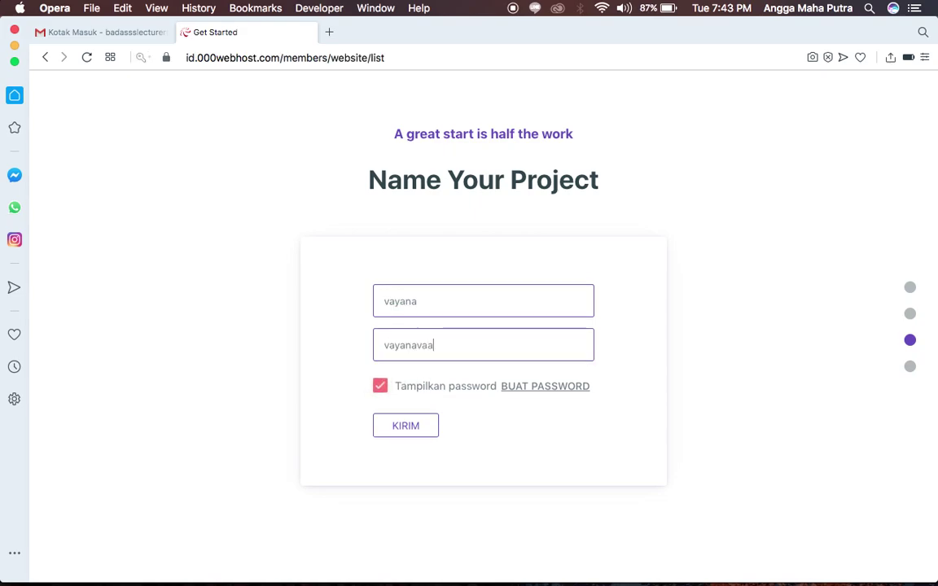
pyautogui.write('yanavayana')
# Submit, then change the name to 'vayanaa' after the duplicate error and resubmit.
pyautogui.click(404, 429)
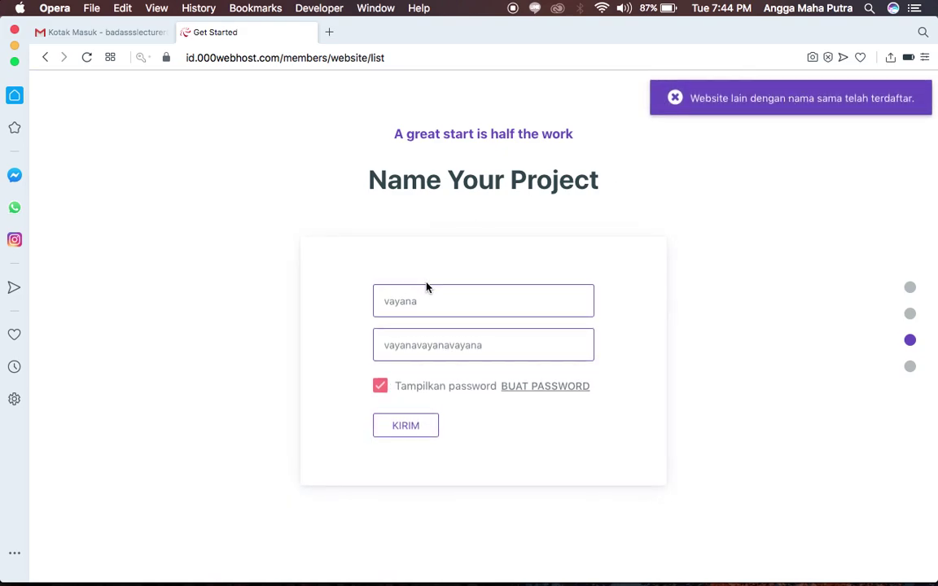
pyautogui.write('a')
pyautogui.click(407, 427)
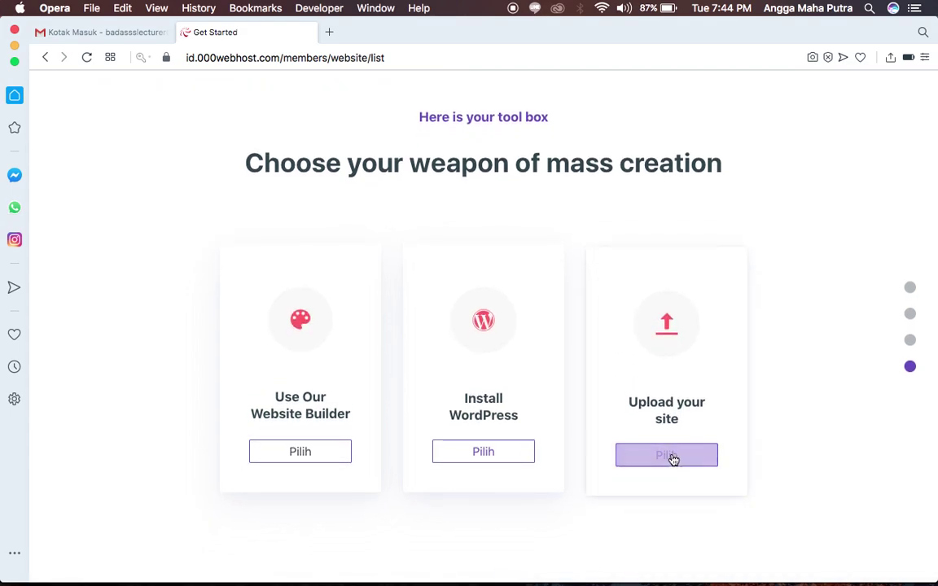
# Choose Upload your site and switch to the new 000webhost File Manager tab.
pyautogui.click(668, 455)
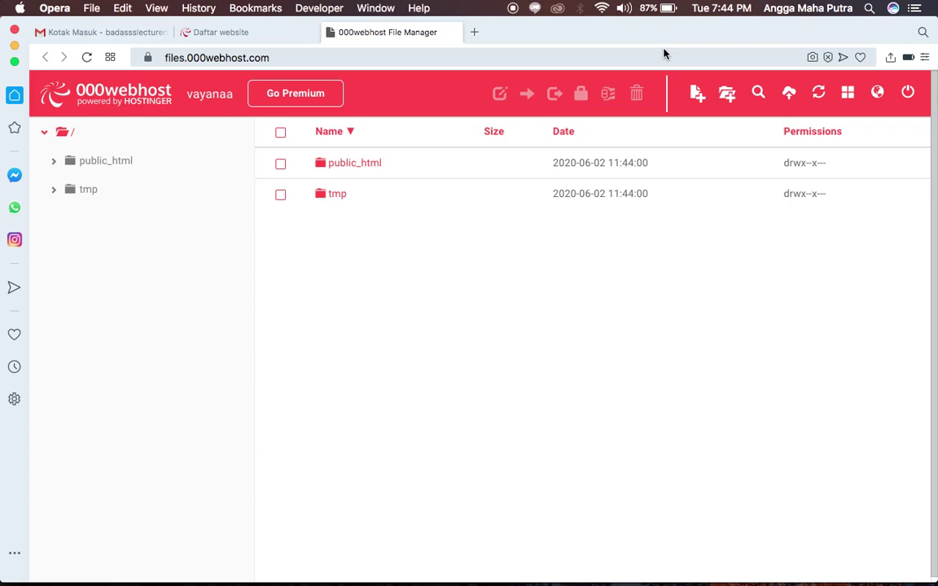
pyautogui.press('super+Tab')
pyautogui.press('super+Tab')
pyautogui.press('super+Tab')
pyautogui.press('super+Tab')
pyautogui.press('super+Tab')
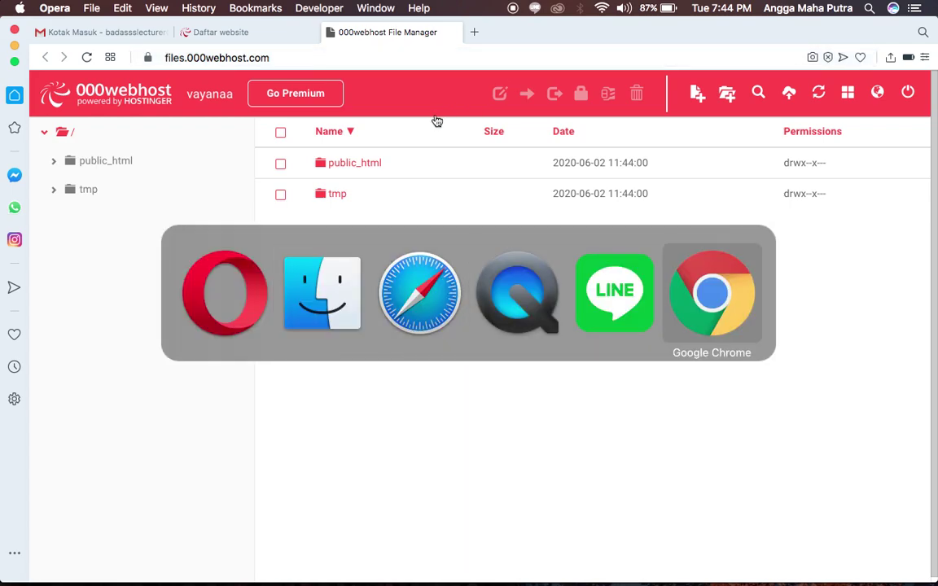
pyautogui.press('shift+super+Tab')
pyautogui.click(276, 246)
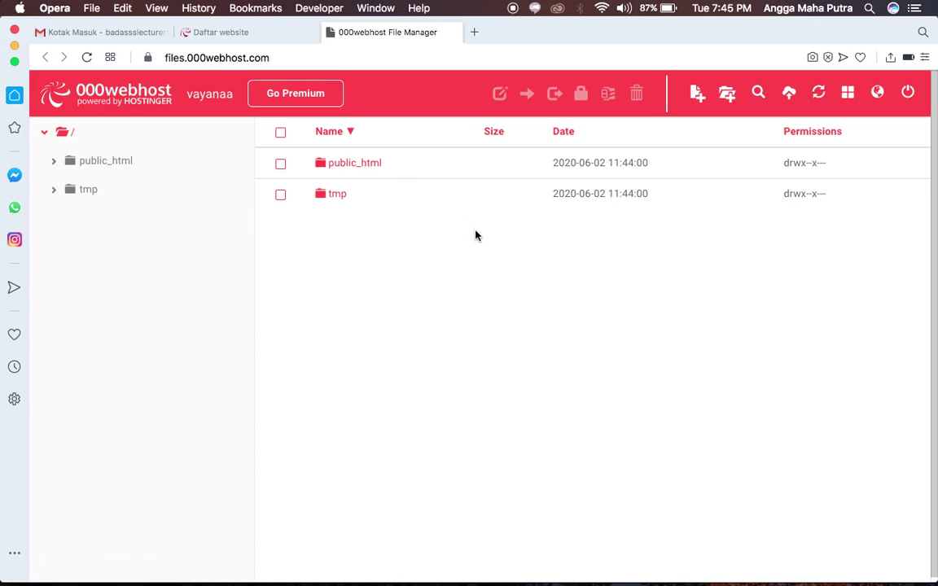
# Open public_html, then select all seven site items in Finder's exported web folder.
pyautogui.click(350, 167)
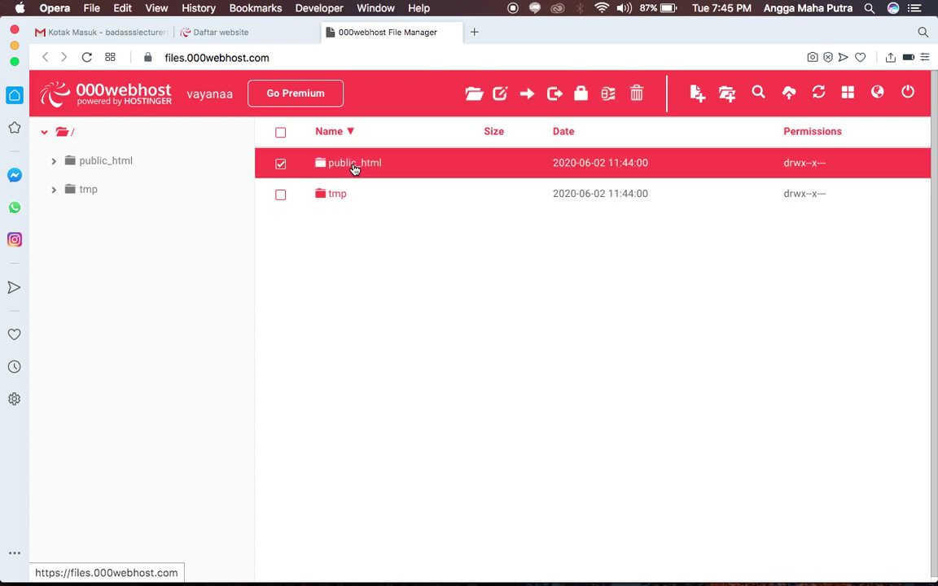
pyautogui.doubleClick(355, 168)
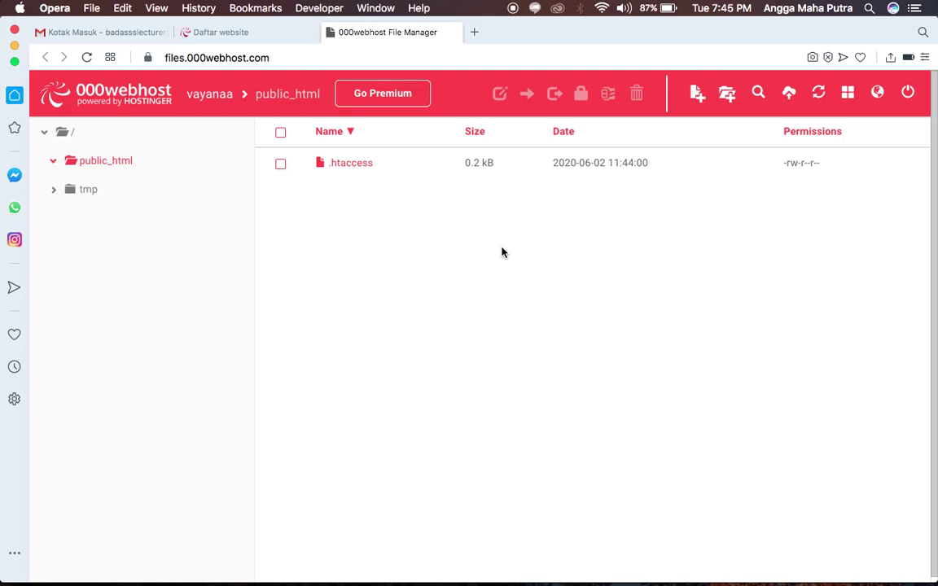
pyautogui.hotkey('ctrl', 'Up')
pyautogui.click(555, 173)
pyautogui.moveTo(135, 129); pyautogui.dragTo(659, 88)
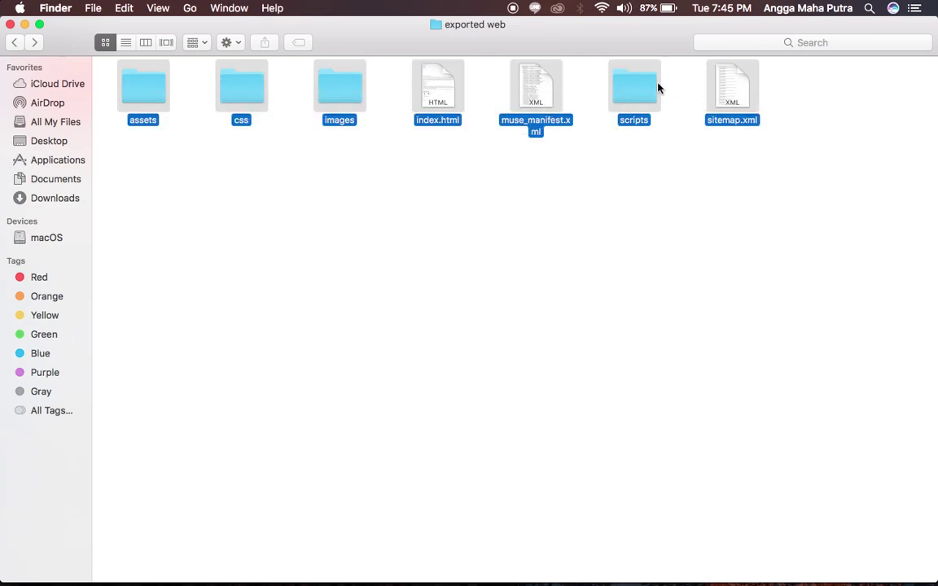
# Compress the seven items into an archive renamed vayana.zip, then return to Opera.
pyautogui.rightClick(338, 93)
pyautogui.click(396, 205)
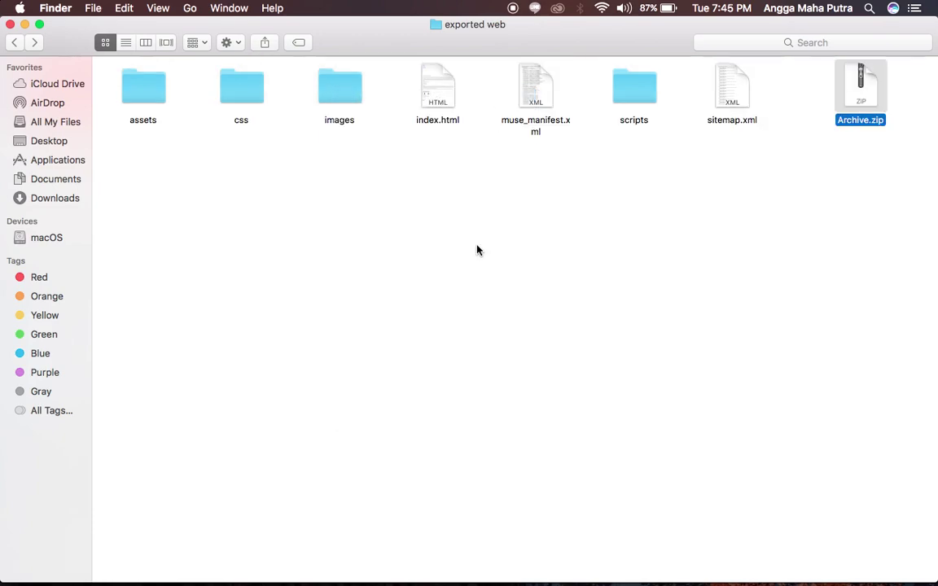
pyautogui.click(861, 107)
pyautogui.press('Return')
pyautogui.write('vayana')
pyautogui.press('Return')
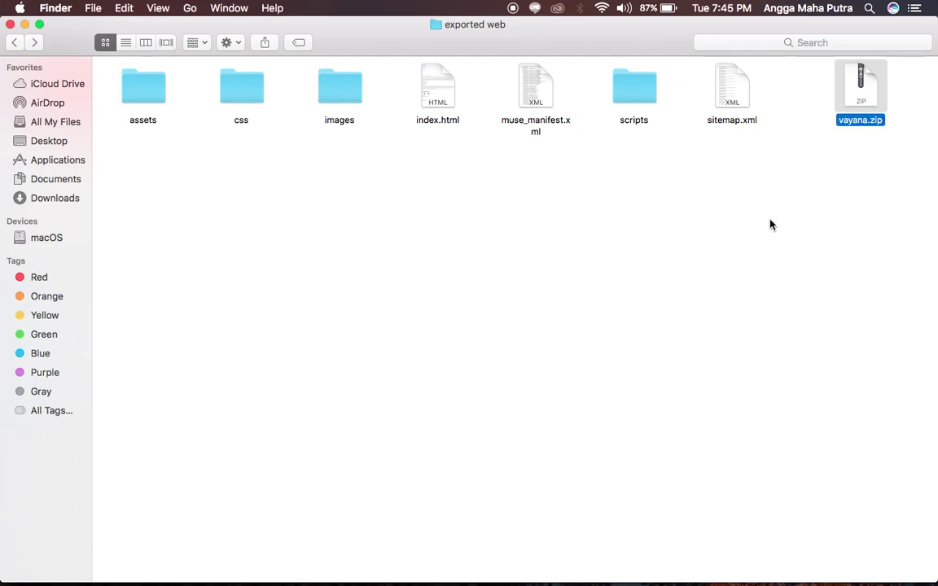
pyautogui.click(772, 225)
pyautogui.press('super+Tab')
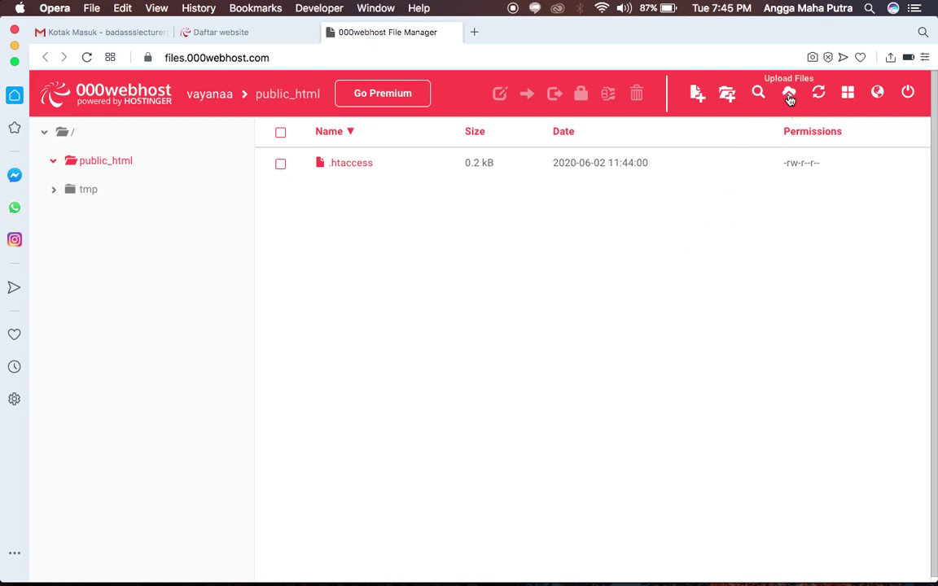
# Upload vayana.zip from Desktop > exported web into public_html.
pyautogui.click(789, 95)
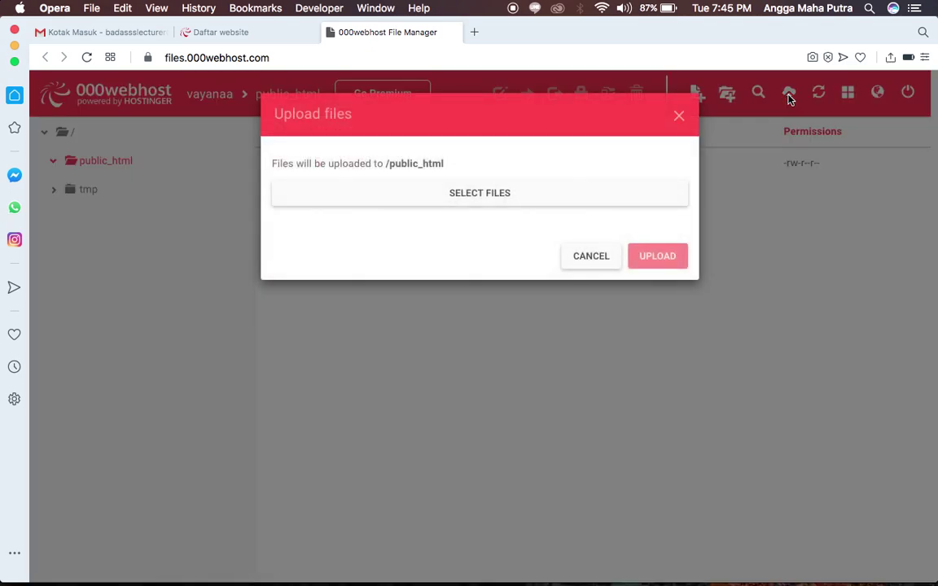
pyautogui.click(482, 193)
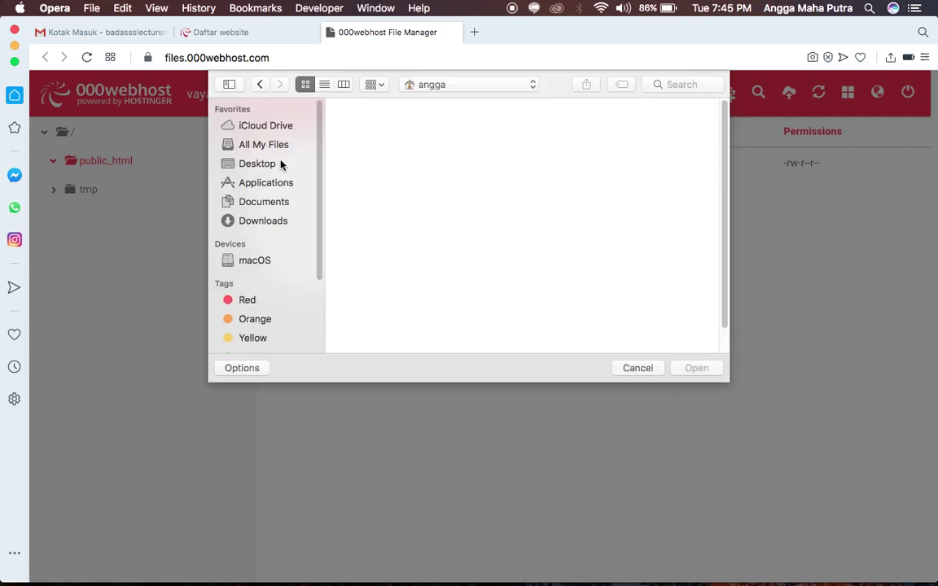
pyautogui.click(268, 165)
pyautogui.doubleClick(377, 134)
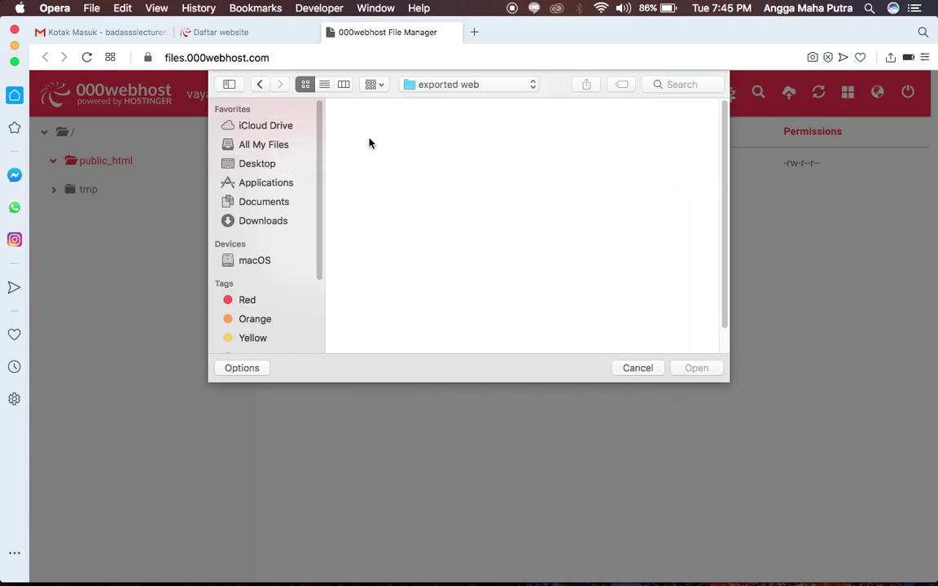
pyautogui.click(387, 124)
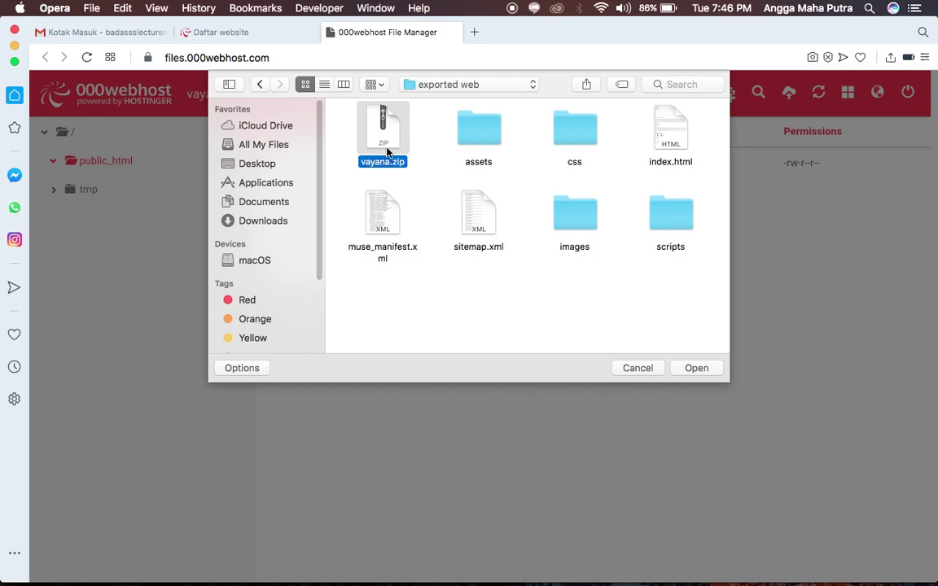
pyautogui.click(686, 369)
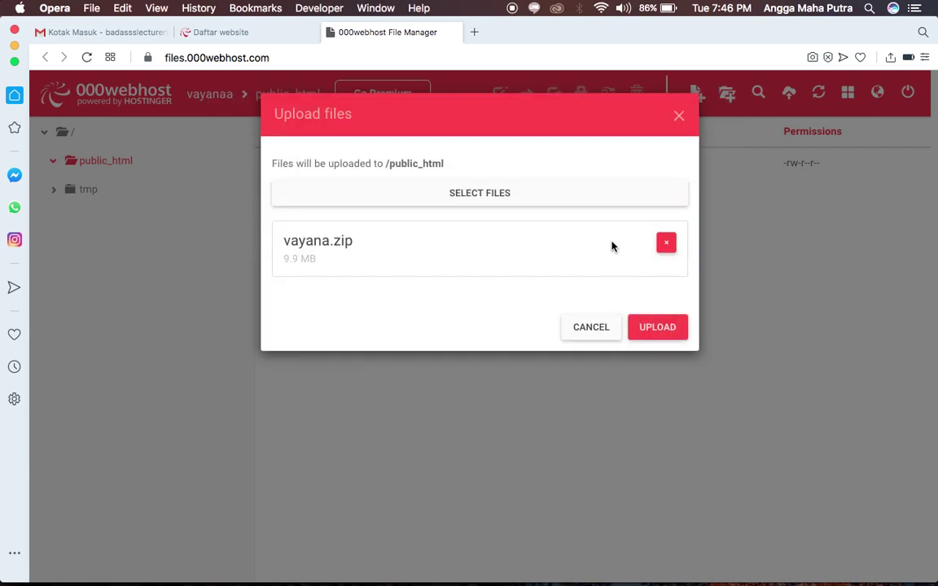
pyautogui.click(653, 327)
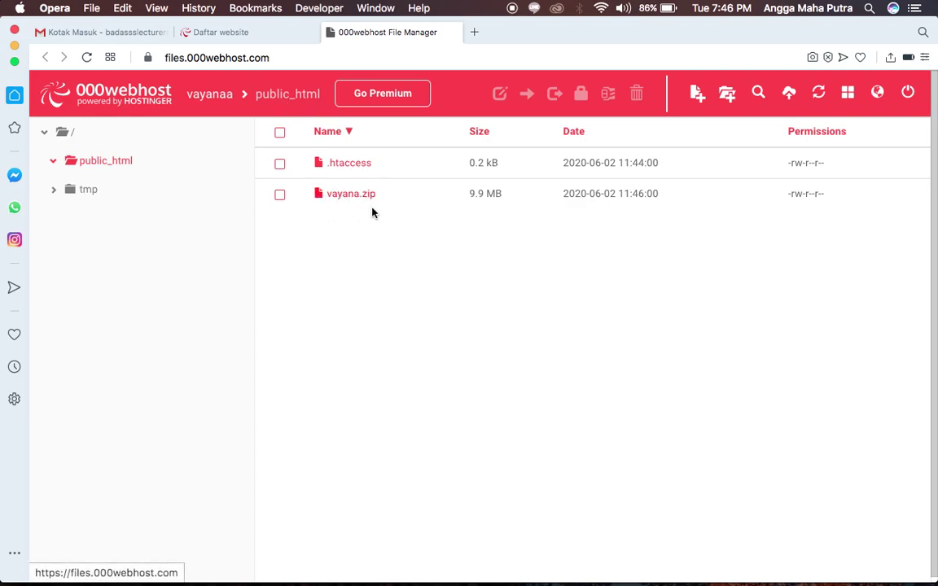
# Extract vayana.zip directly into public_html with an empty folder name, replacing the suggested 'vayana'.
pyautogui.click(348, 193)
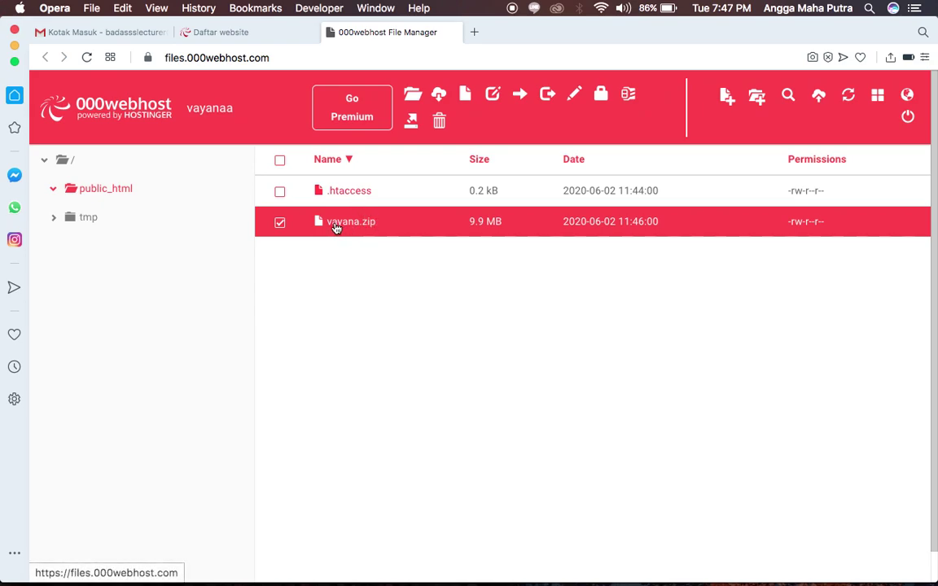
pyautogui.rightClick(335, 225)
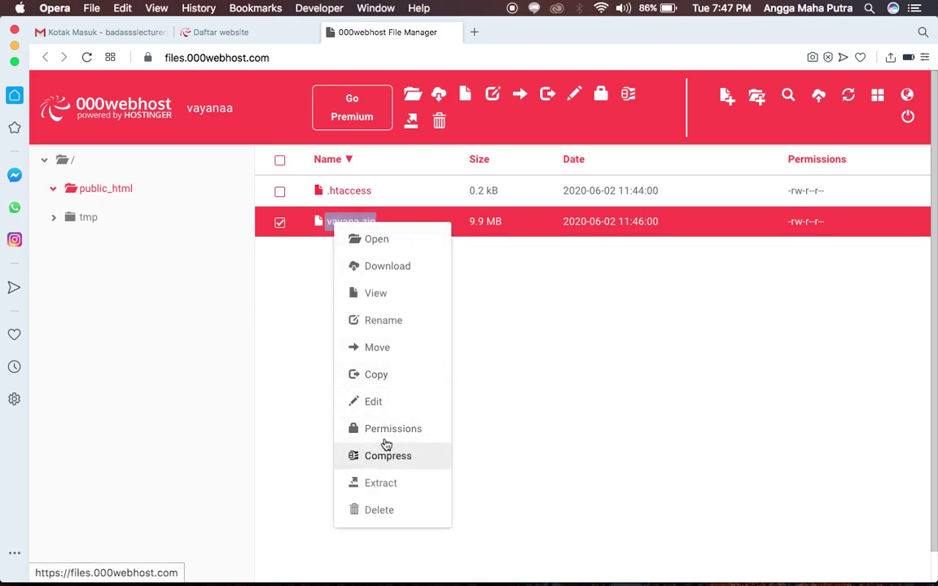
pyautogui.click(379, 485)
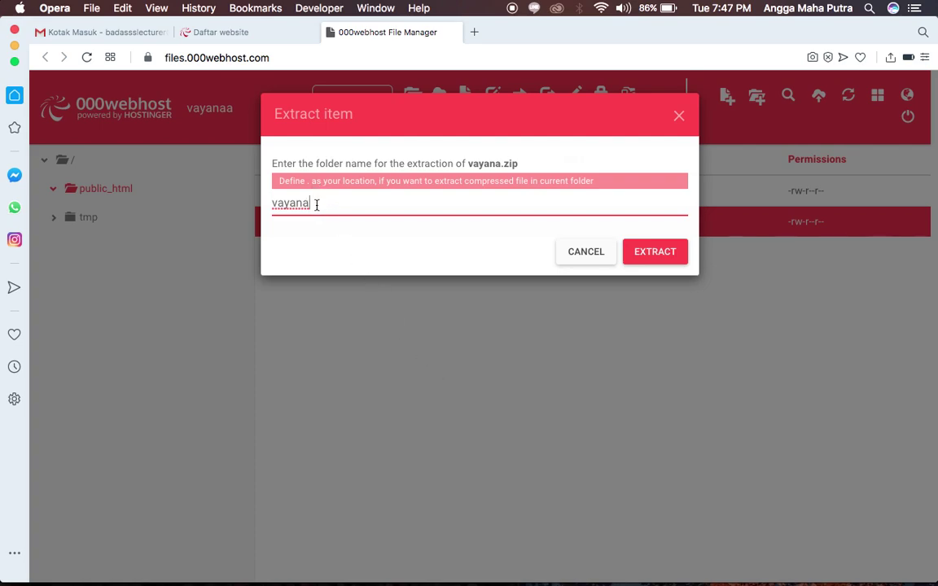
pyautogui.moveTo(316, 204); pyautogui.dragTo(264, 207)
pyautogui.press('BackSpace')
pyautogui.click(652, 258)
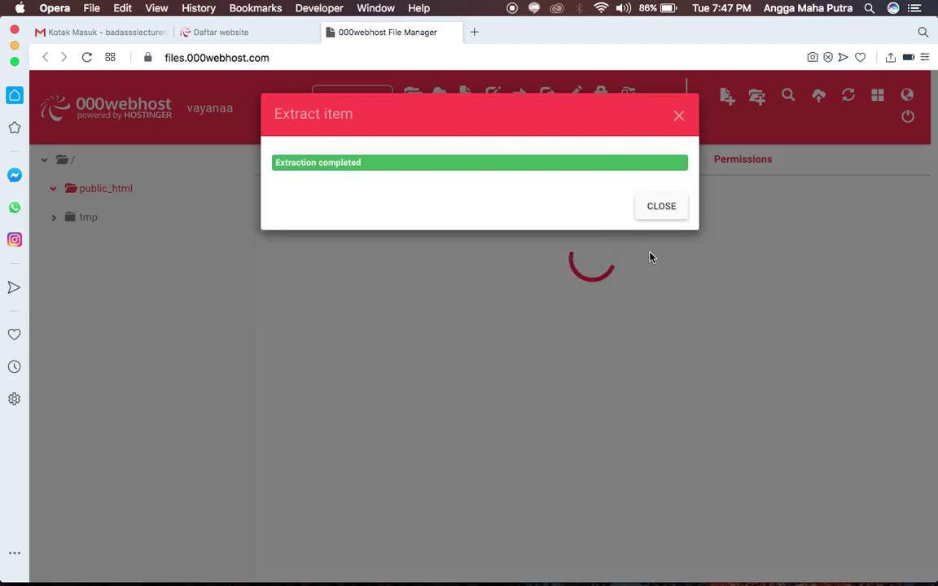
pyautogui.click(660, 210)
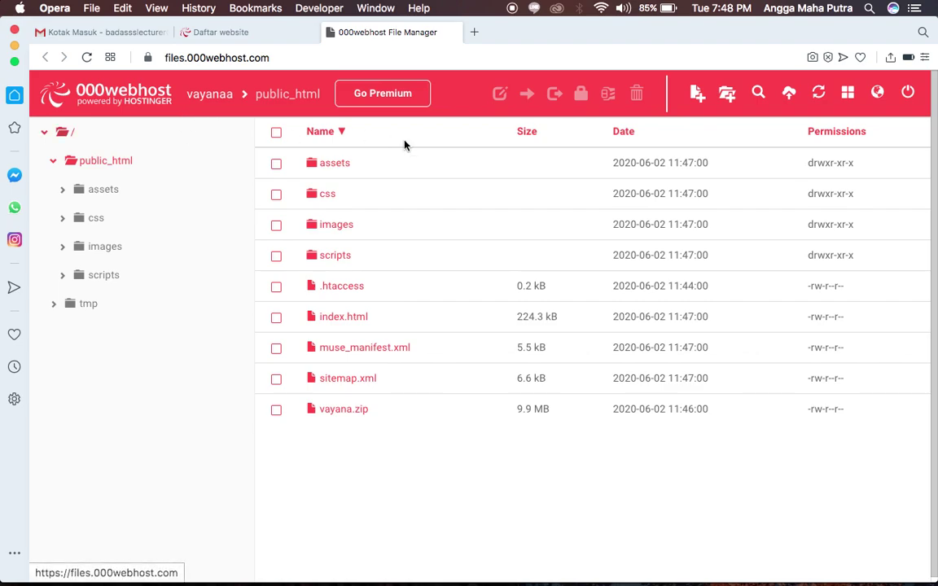
# Leave the file manager for the Website Saya list showing the running vayanaa site.
pyautogui.click(213, 95)
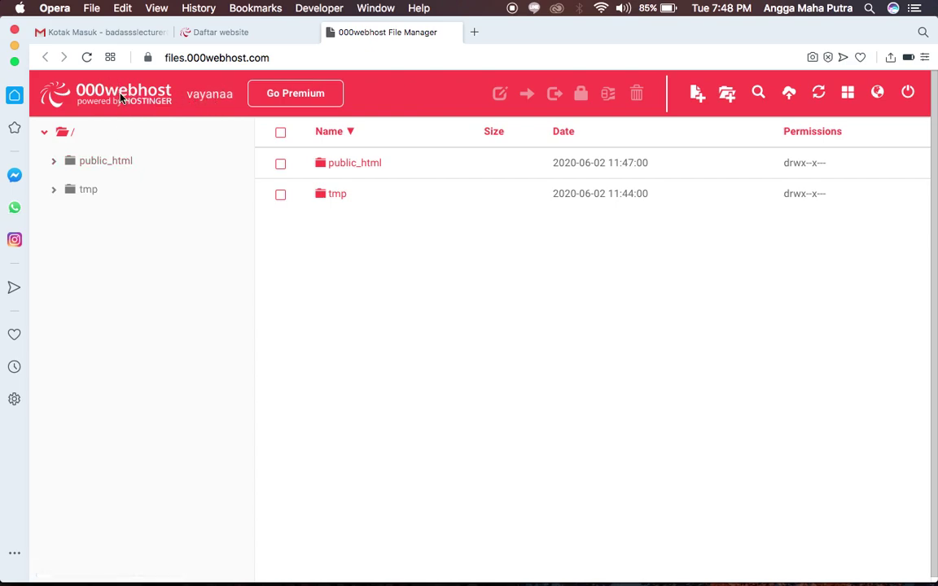
pyautogui.click(206, 106)
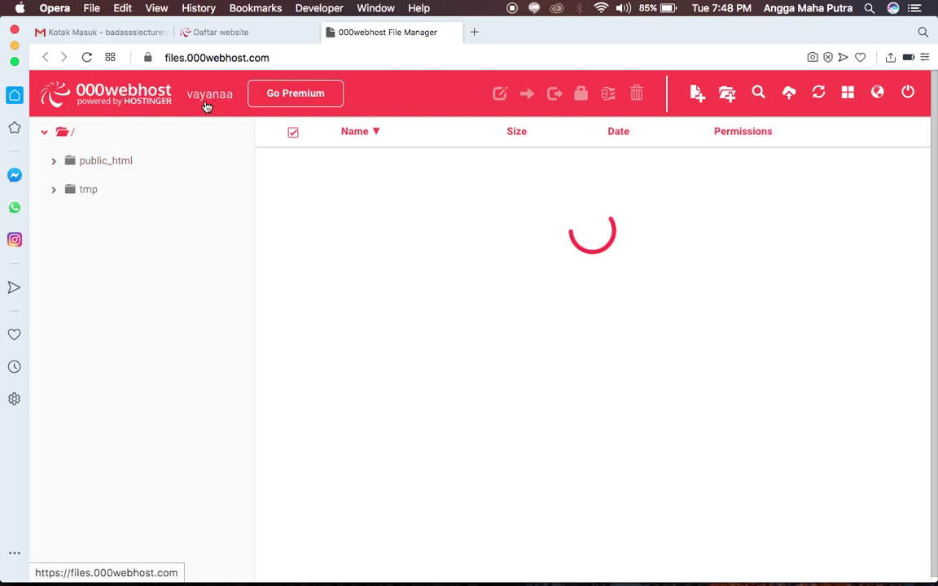
pyautogui.click(206, 106)
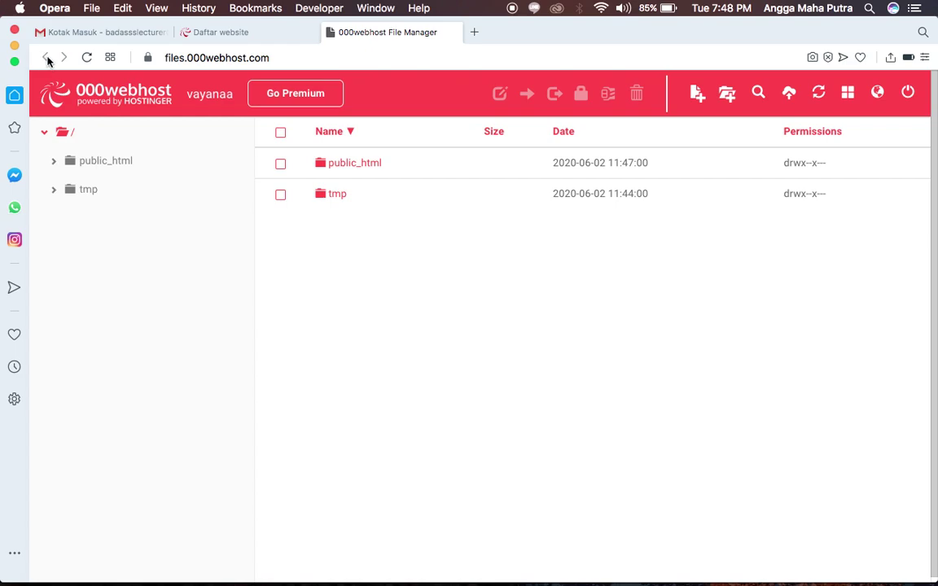
pyautogui.click(217, 33)
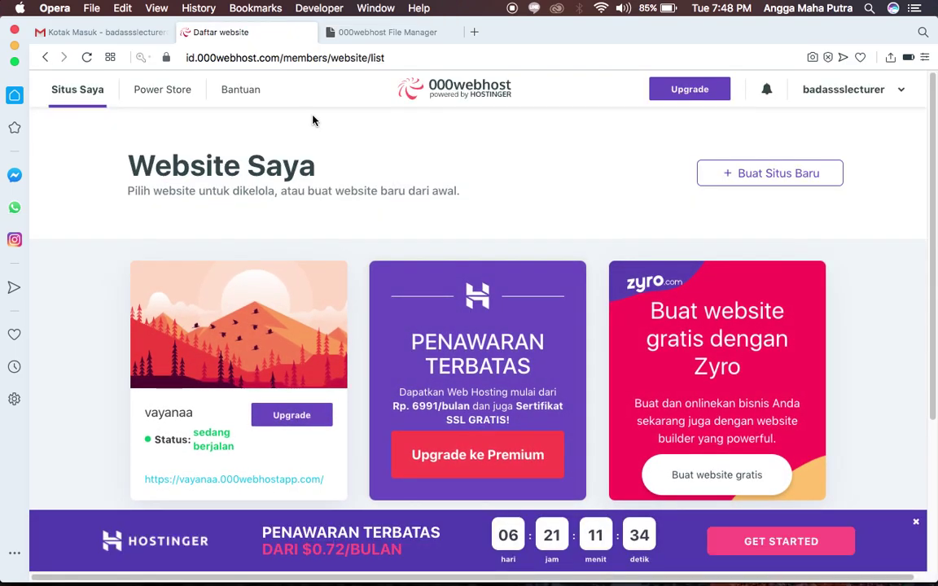
pyautogui.click(326, 33)
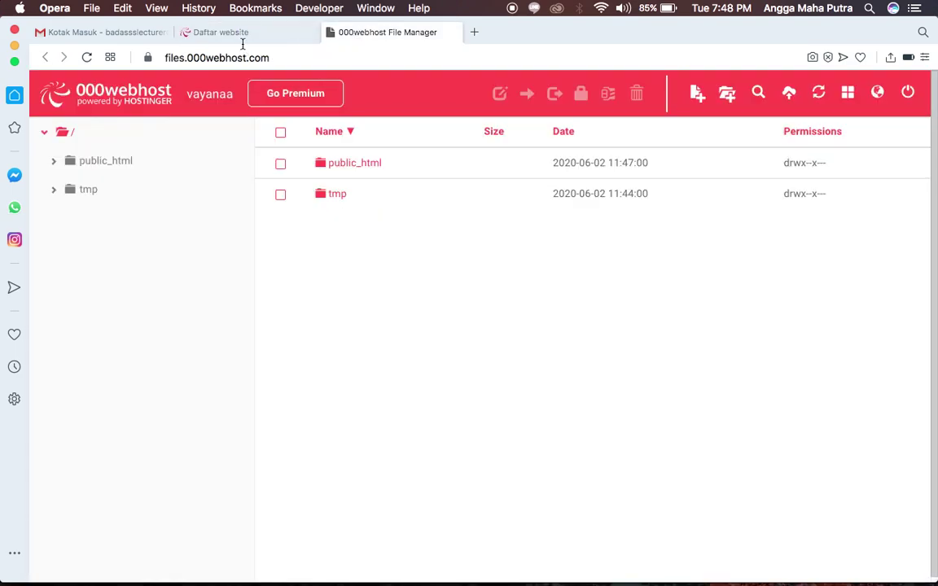
pyautogui.click(236, 34)
pyautogui.moveTo(196, 424)
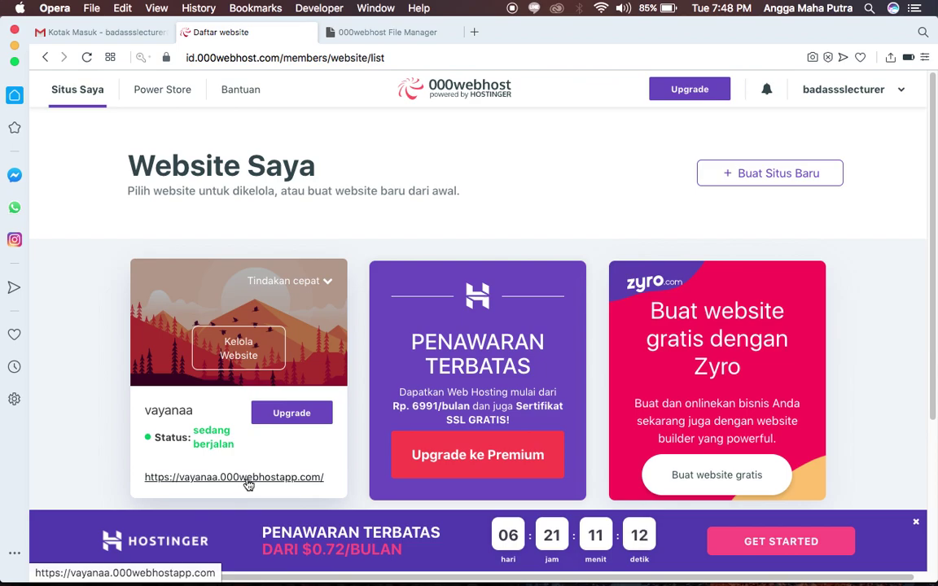
pyautogui.click(248, 485)
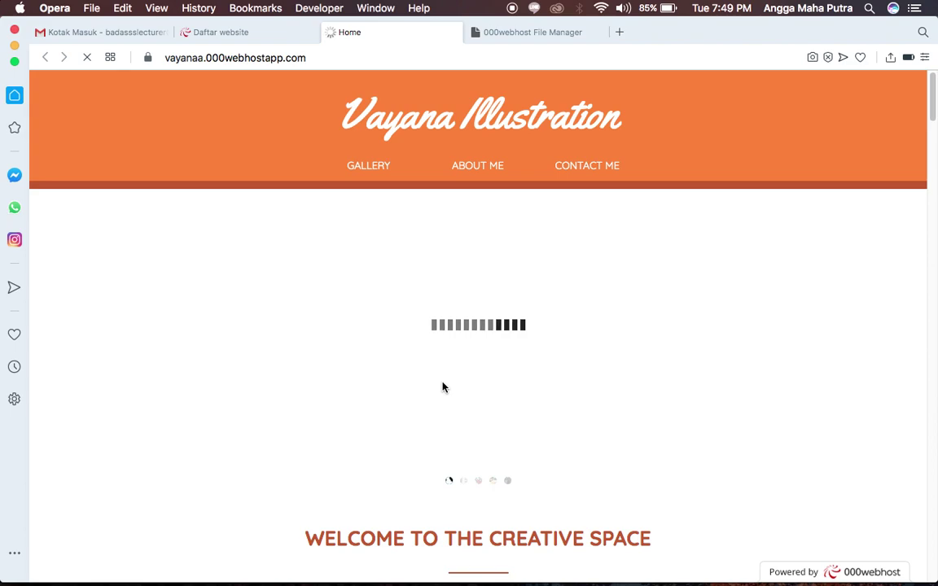
pyautogui.scroll(-3, 443, 388)
pyautogui.scroll(-9, 443, 388)
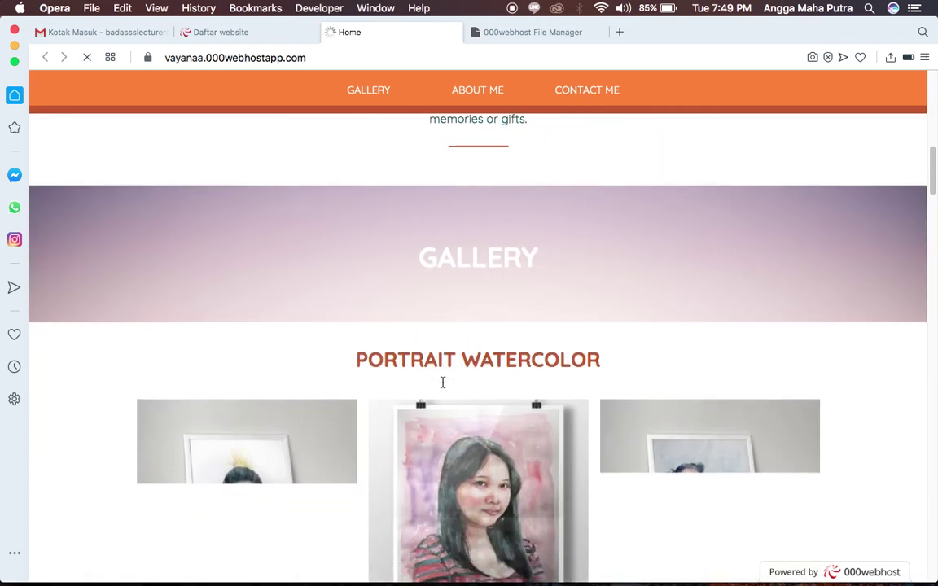
pyautogui.scroll(-1, 443, 388)
pyautogui.scroll(4, 443, 388)
pyautogui.scroll(-7, 443, 388)
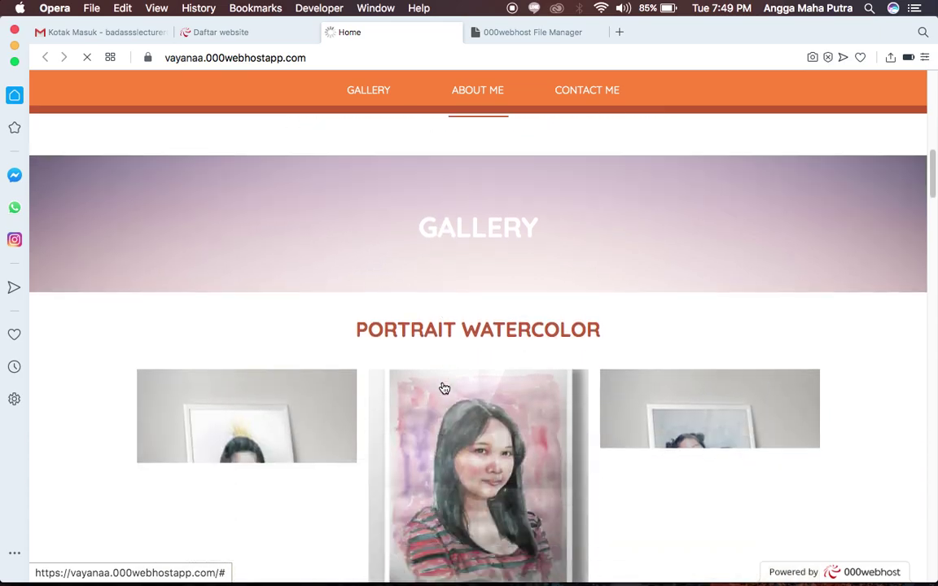
pyautogui.scroll(-15, 445, 389)
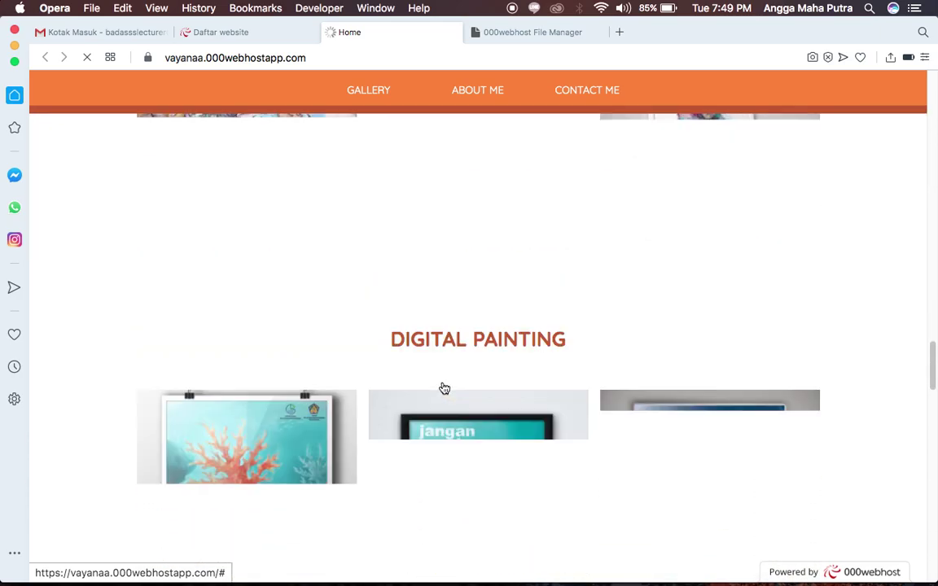
pyautogui.scroll(-15, 445, 388)
pyautogui.scroll(8, 444, 387)
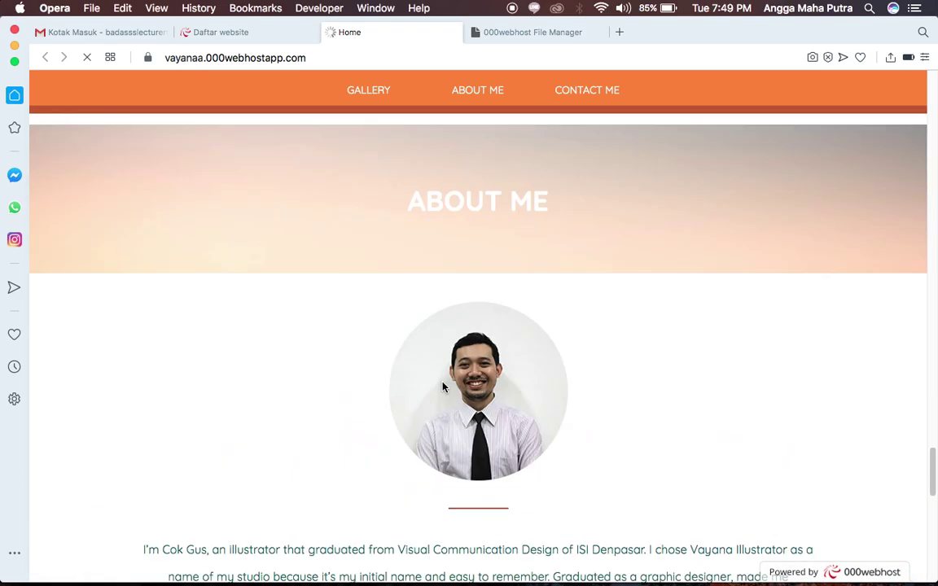
pyautogui.scroll(2, 443, 388)
pyautogui.scroll(-12, 443, 388)
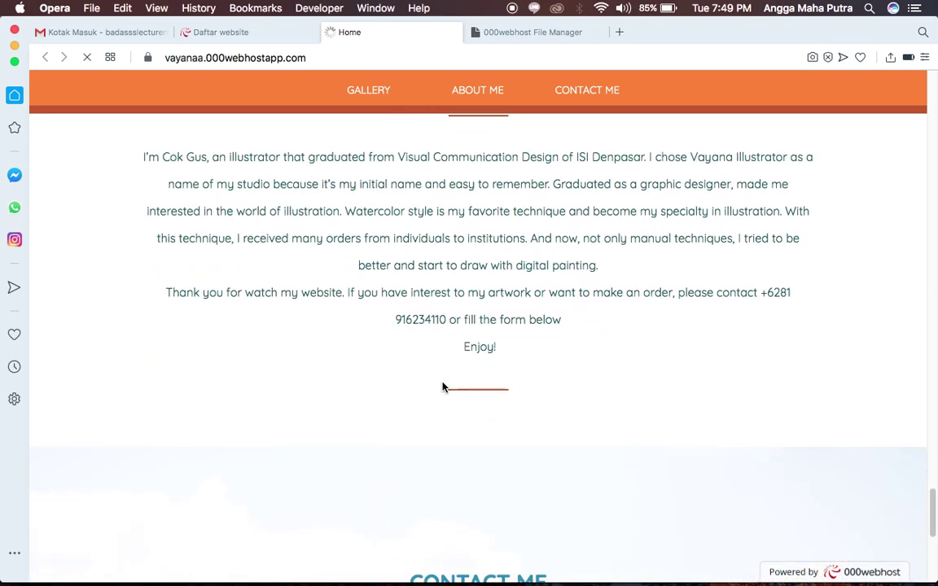
pyautogui.scroll(-3, 443, 388)
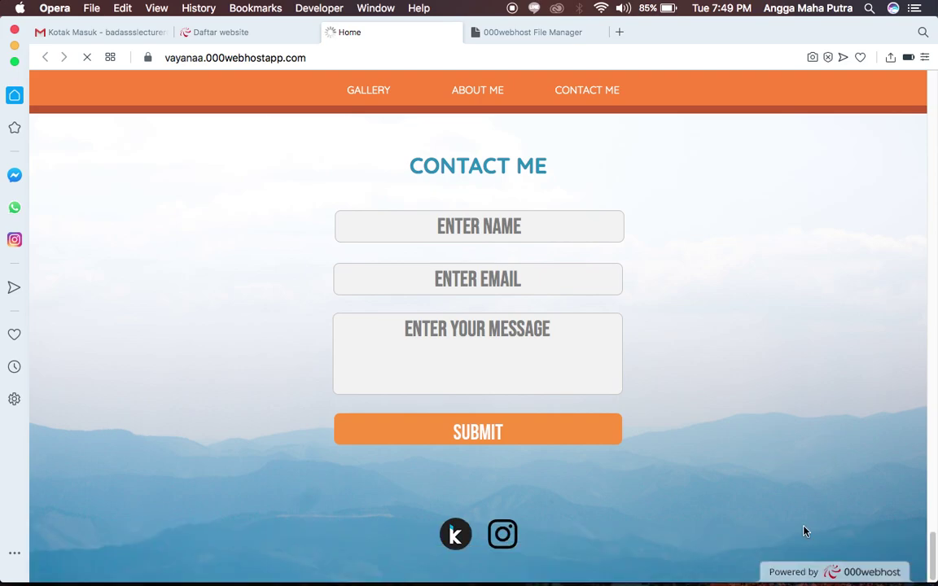
pyautogui.scroll(15, 789, 431)
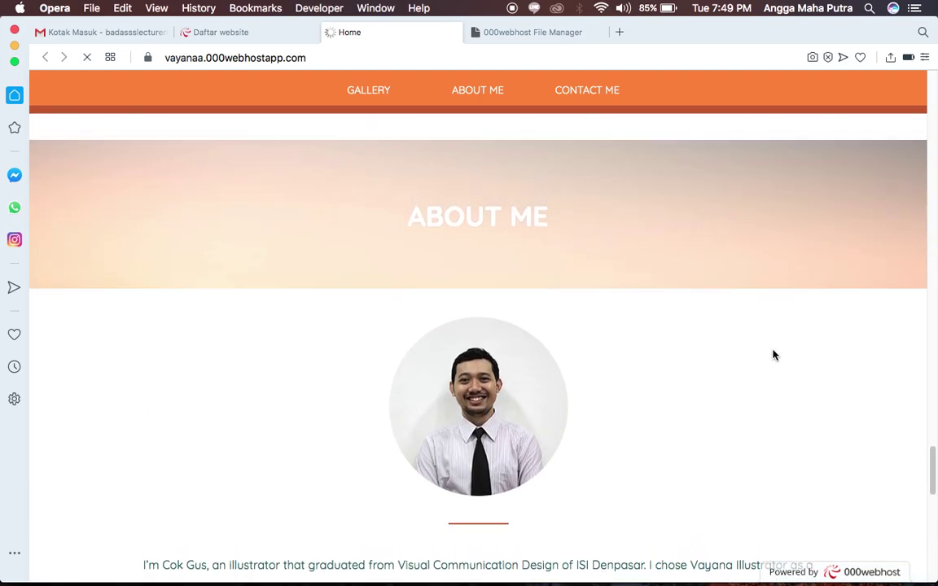
pyautogui.scroll(20, 774, 355)
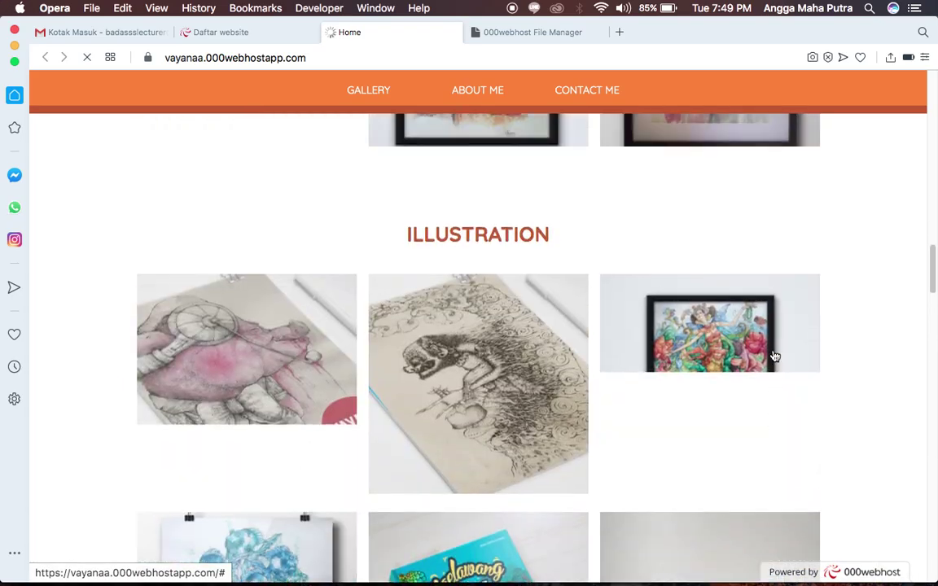
pyautogui.scroll(10, 774, 355)
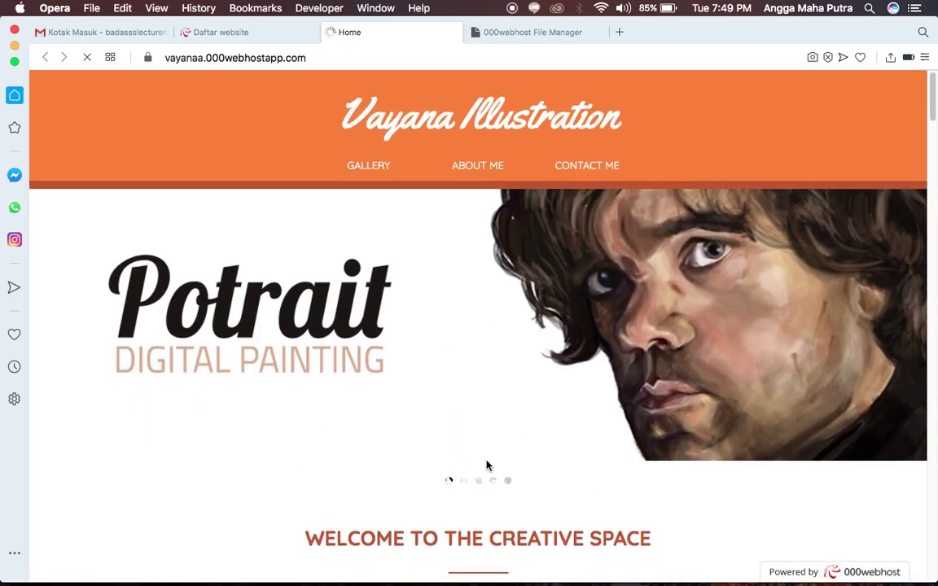
# Cycle the hero slider through its third, fifth and second slides.
pyautogui.click(480, 484)
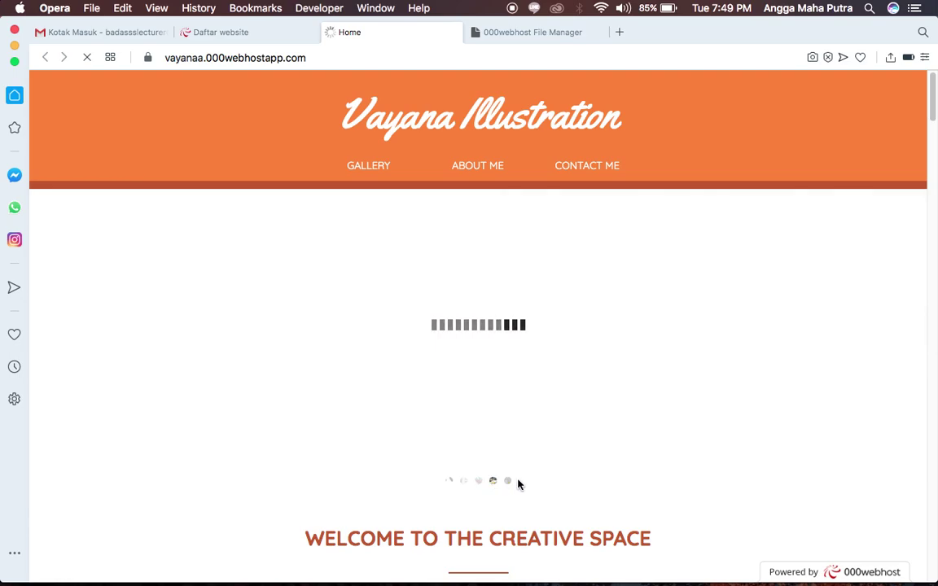
pyautogui.click(508, 483)
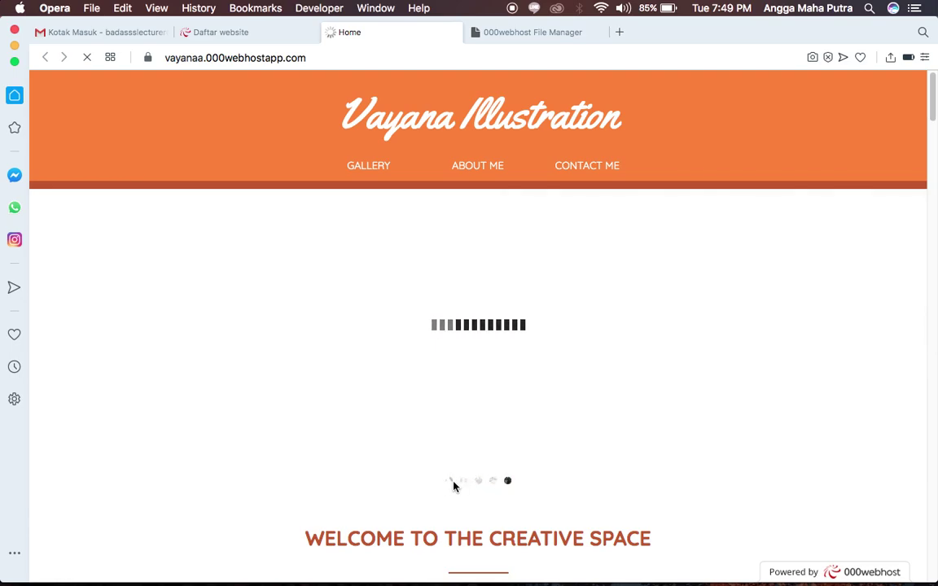
pyautogui.click(465, 482)
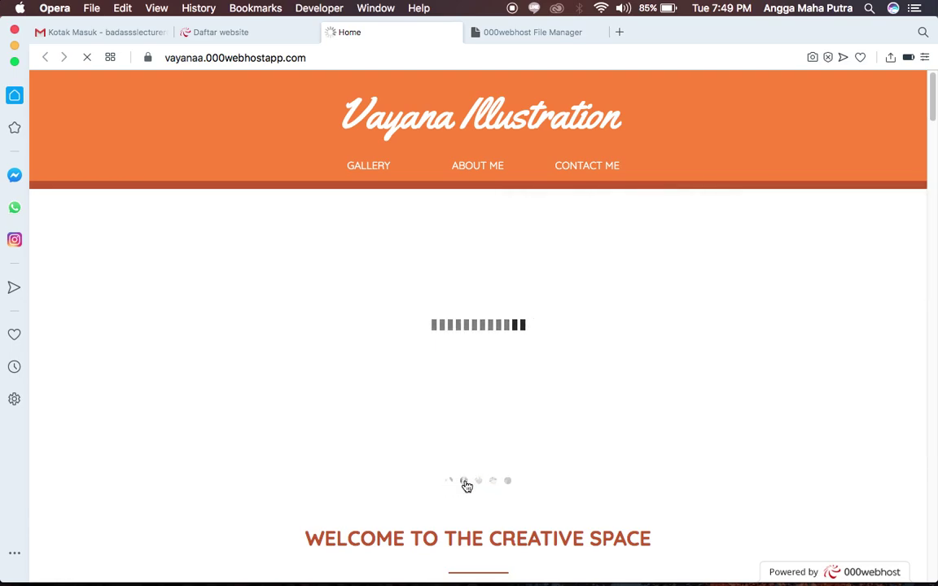
pyautogui.scroll(-5, 465, 484)
pyautogui.scroll(-1, 465, 482)
pyautogui.moveTo(383, 206); pyautogui.dragTo(570, 314)
pyautogui.click(586, 316)
# Enlarge the middle watercolor portrait in the gallery, then close it.
pyautogui.scroll(-6, 586, 316)
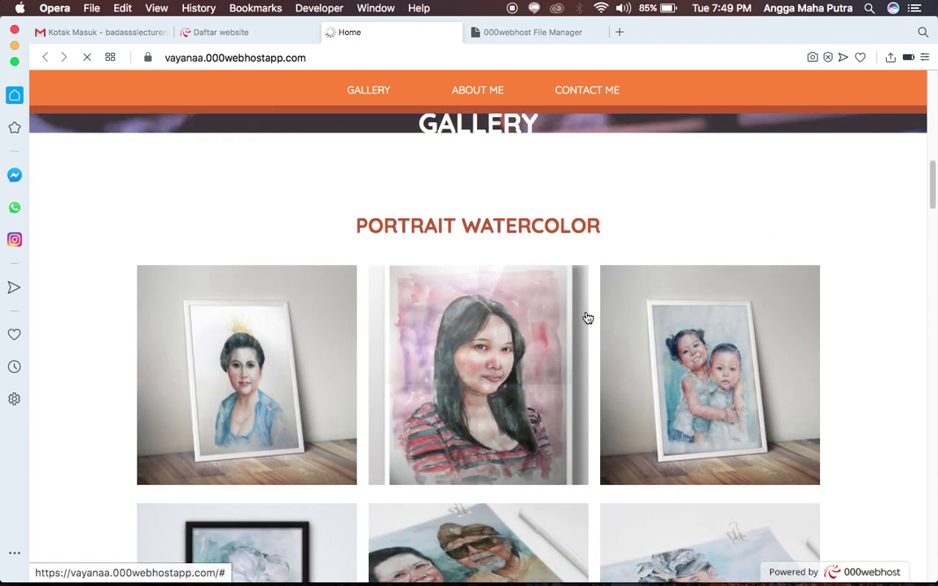
pyautogui.scroll(3, 586, 316)
pyautogui.scroll(-3, 586, 316)
pyautogui.scroll(3, 587, 316)
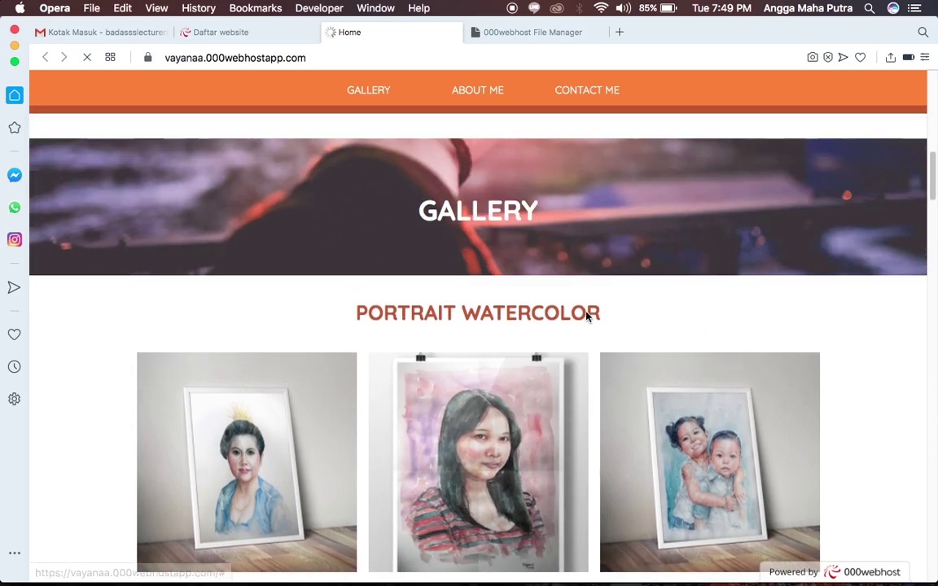
pyautogui.scroll(-4, 587, 316)
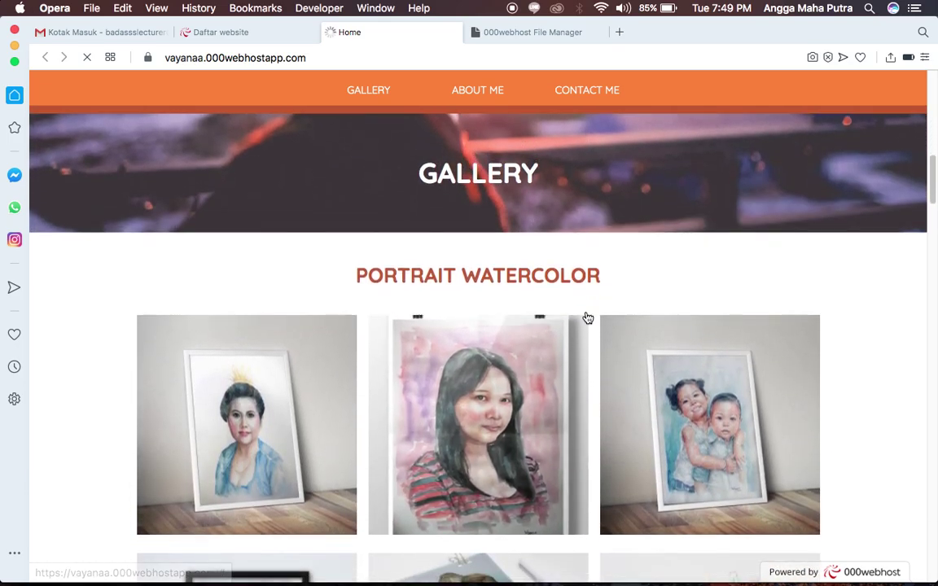
pyautogui.click(522, 398)
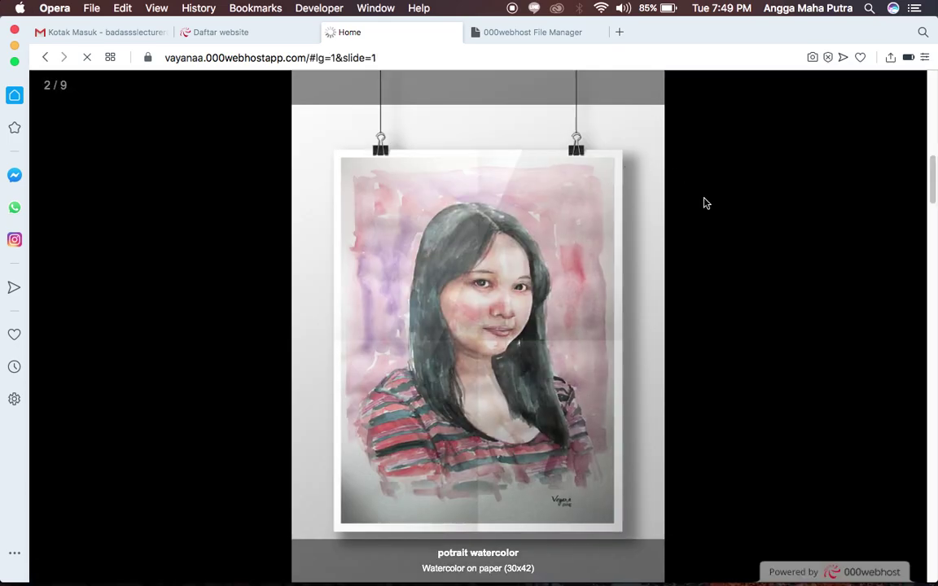
pyautogui.click(703, 203)
# Open the artist's Instagram profile from the Contact Me section's Instagram icon.
pyautogui.scroll(-15, 657, 272)
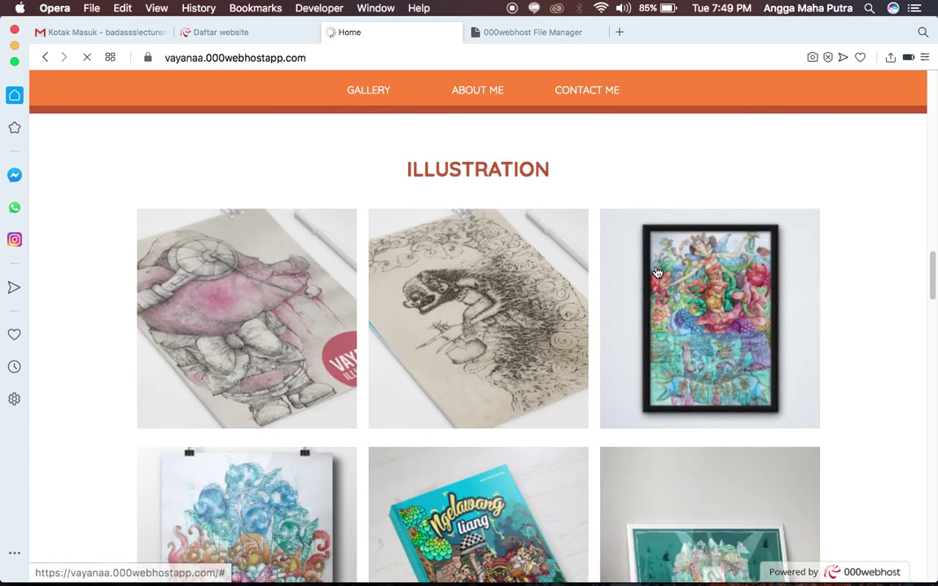
pyautogui.scroll(-10, 656, 271)
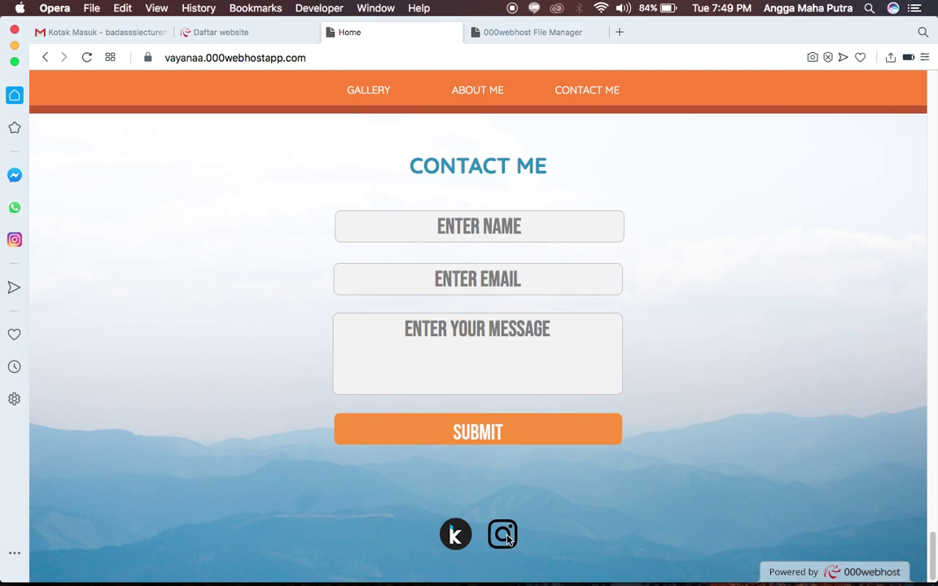
pyautogui.click(505, 537)
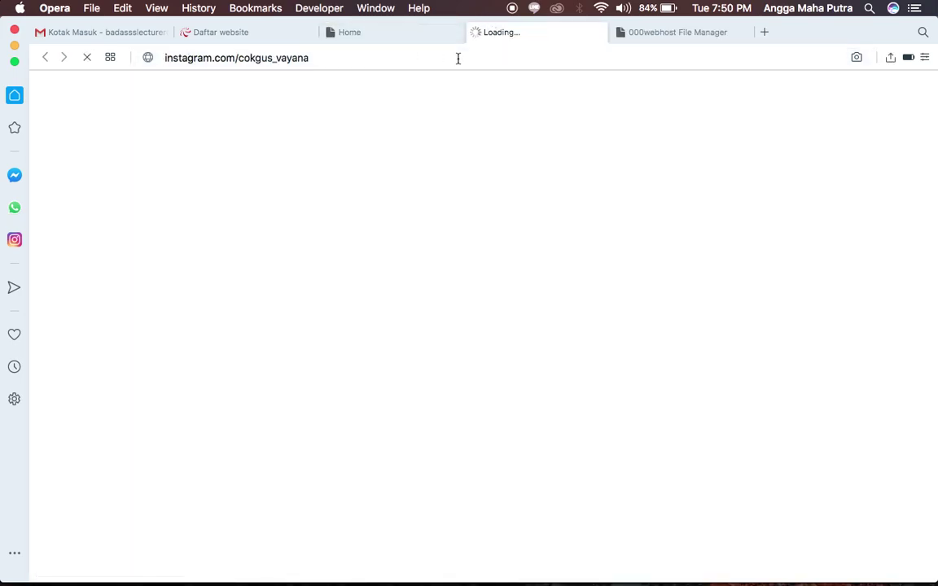